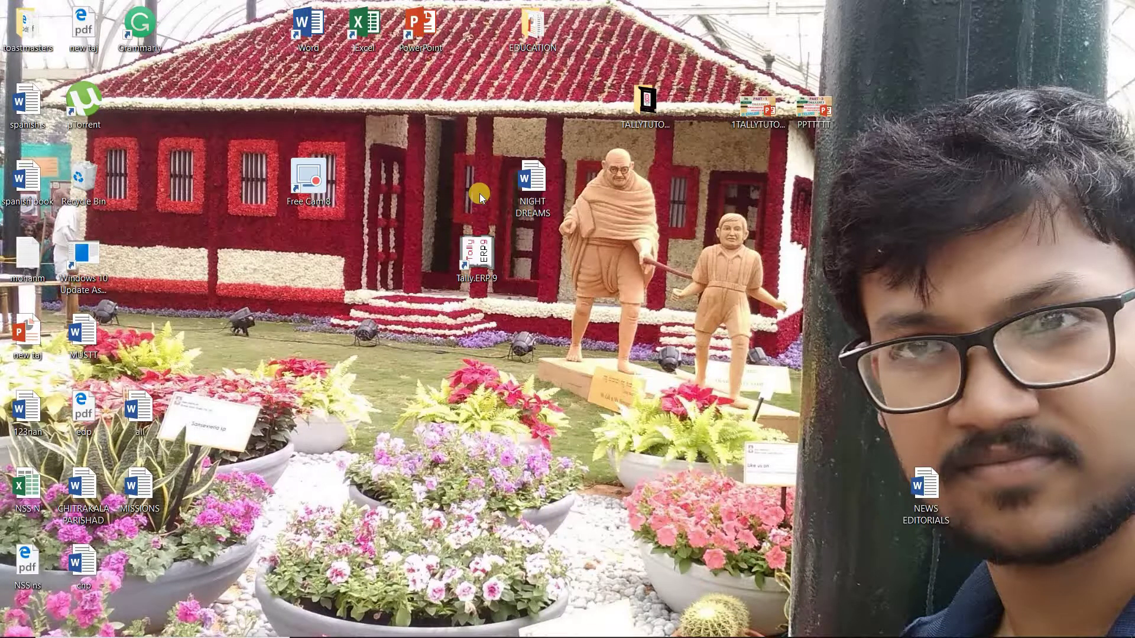
# Restore the Tally.ERP 9 window and start a new company with Create Company.
pyautogui.moveTo(792, 631)
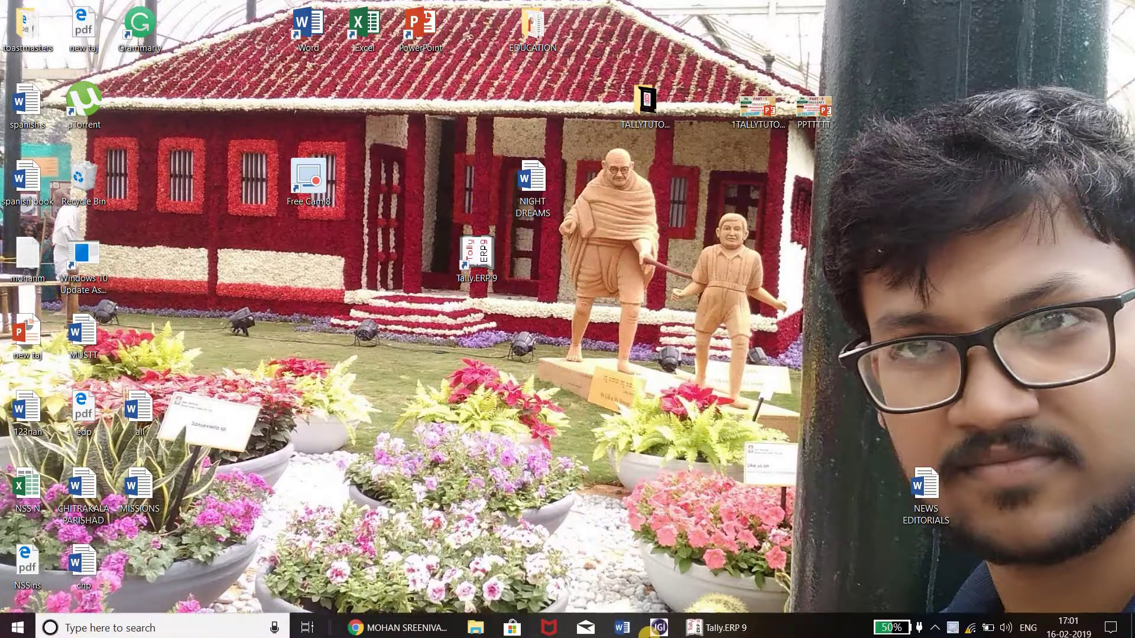
pyautogui.click(698, 628)
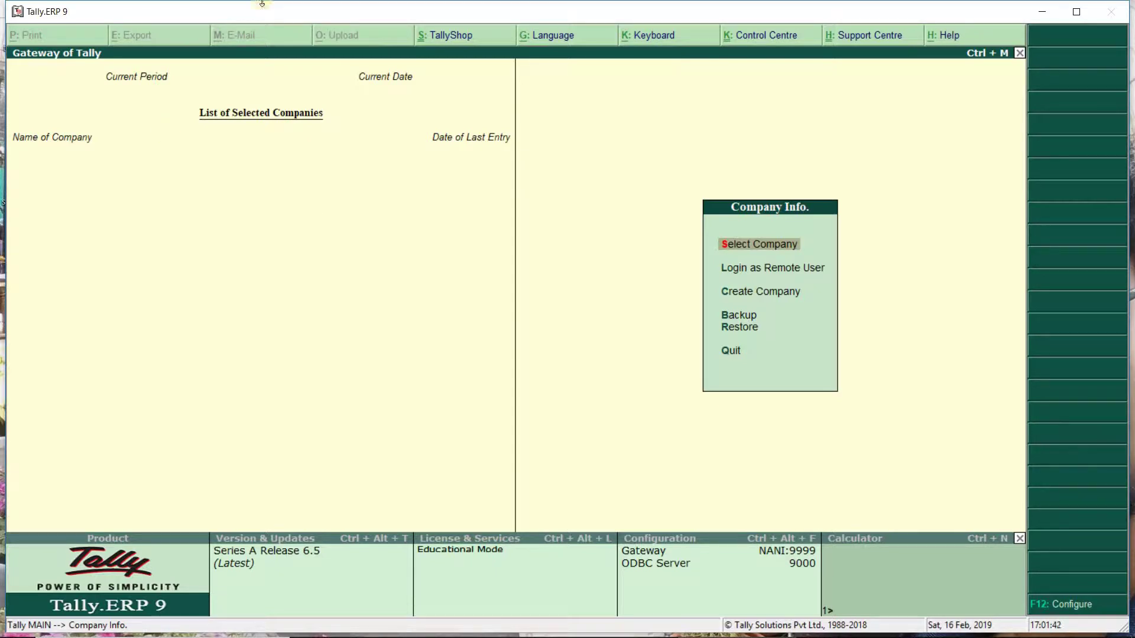
pyautogui.click(746, 295)
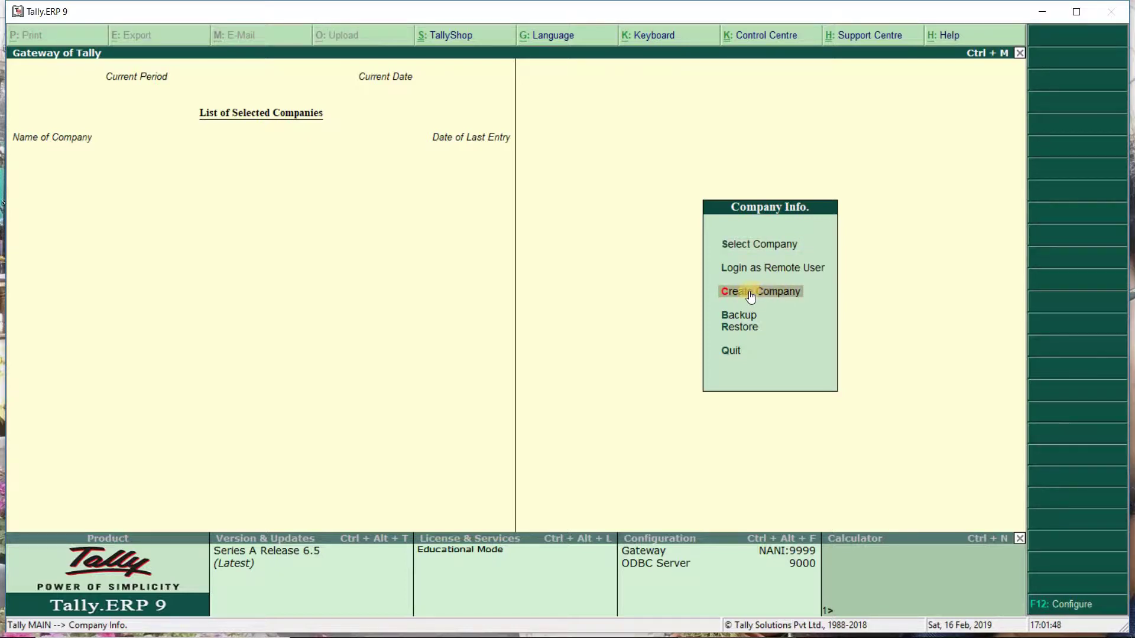
pyautogui.click(751, 295)
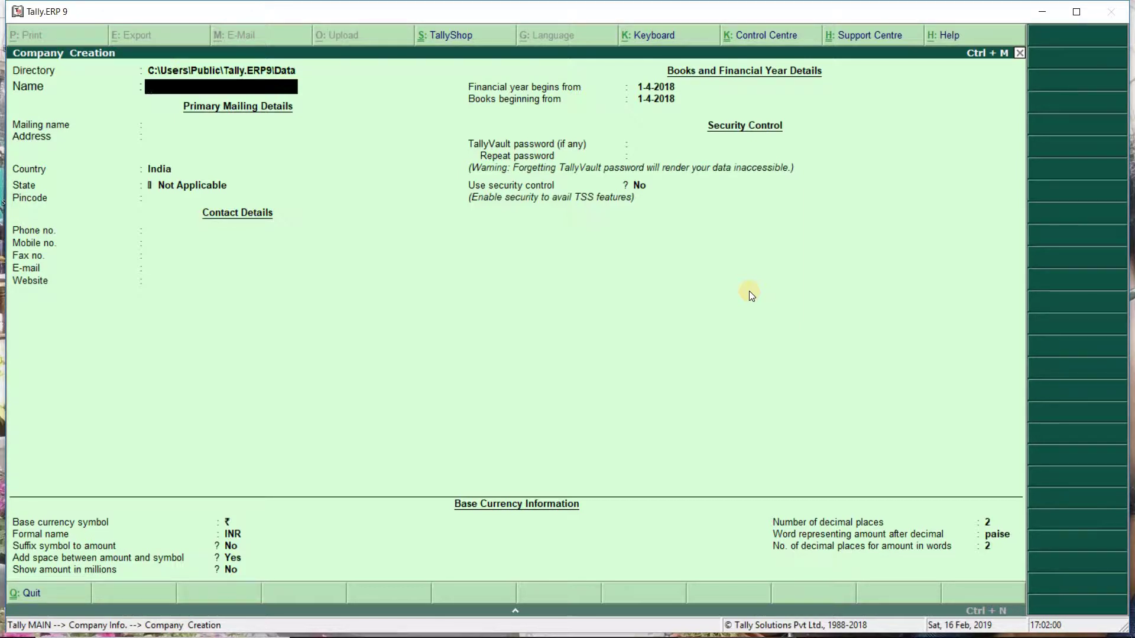
# Enter the company name, keep the matching mailing name, add the address, and set state Andhra Pradesh.
pyautogui.write('MOHAN SREE')
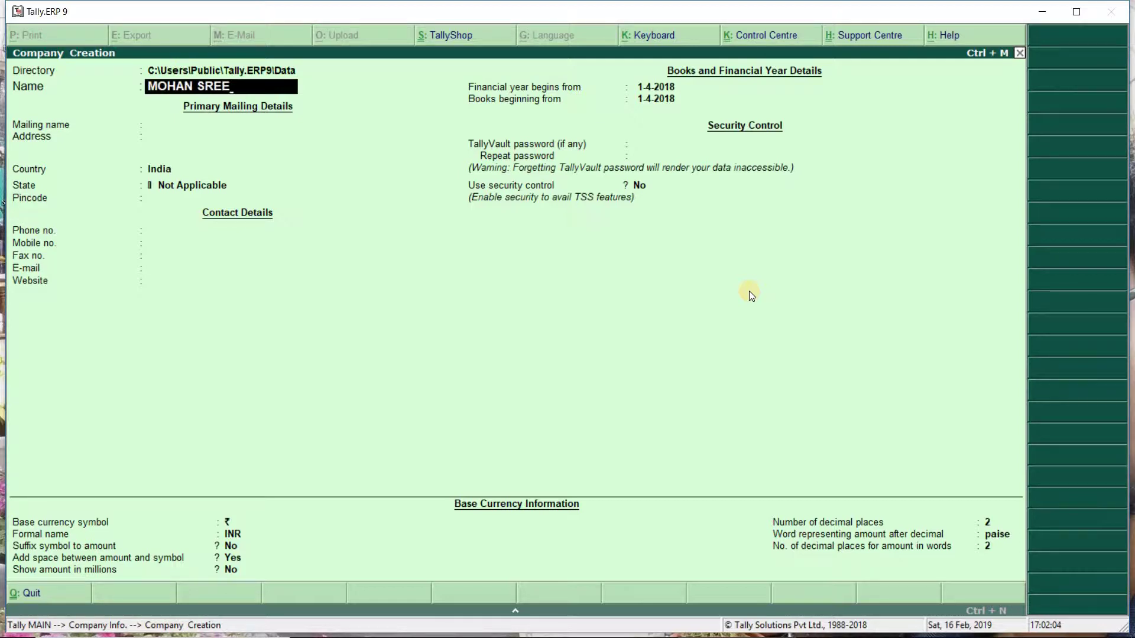
pyautogui.write('NIVAS')
pyautogui.press('Return')
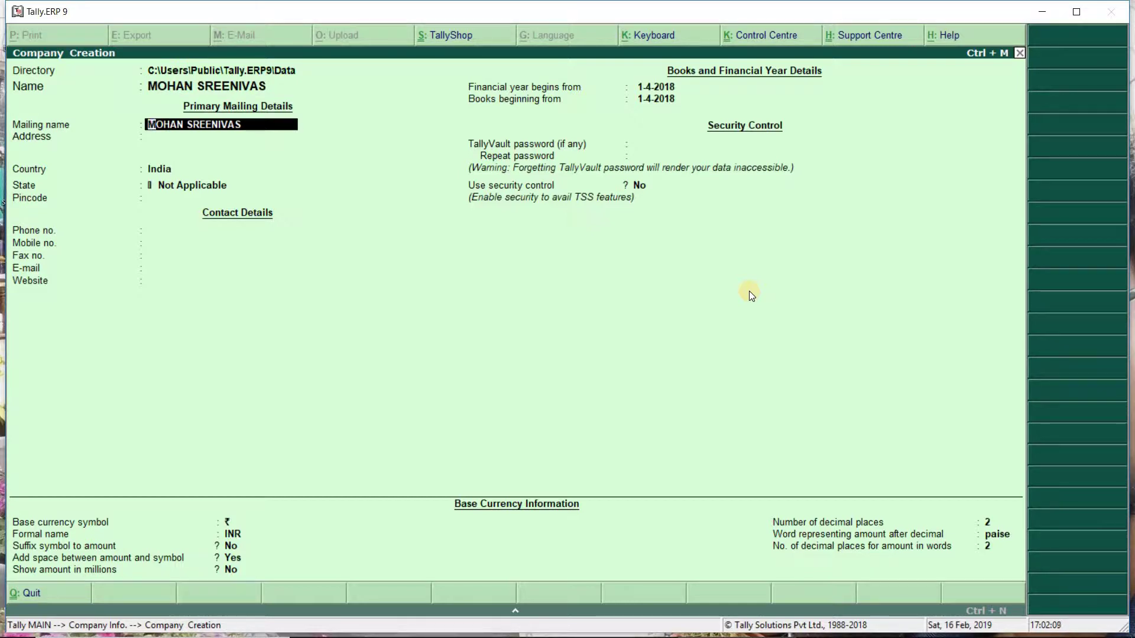
pyautogui.press('Return')
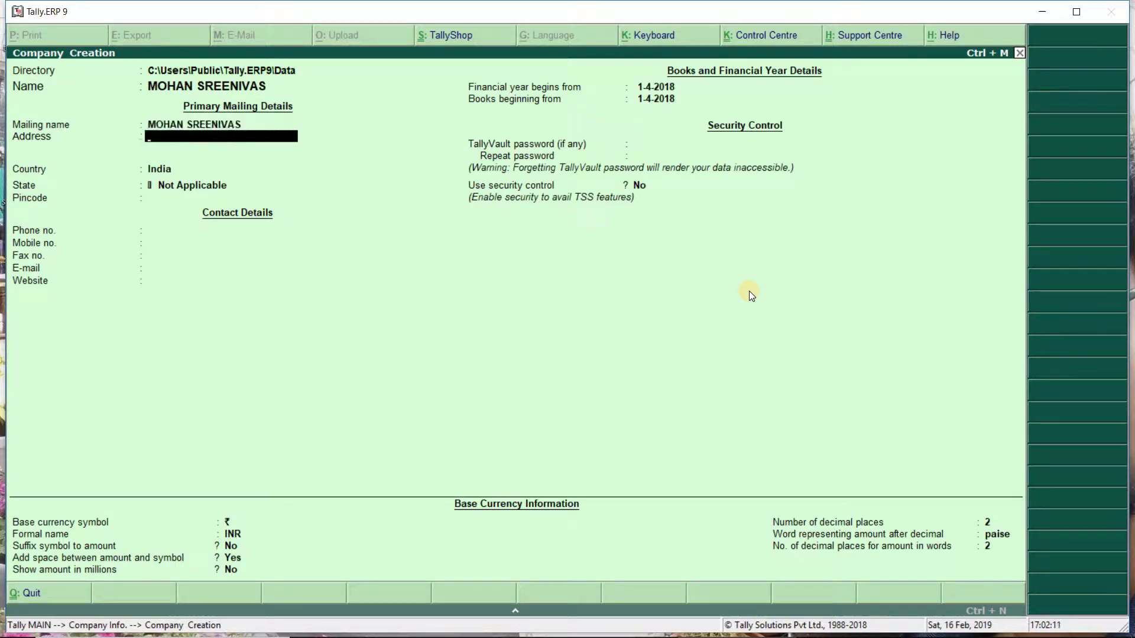
pyautogui.write('MADANAPALLI')
pyautogui.press('Return')
pyautogui.press('Return')
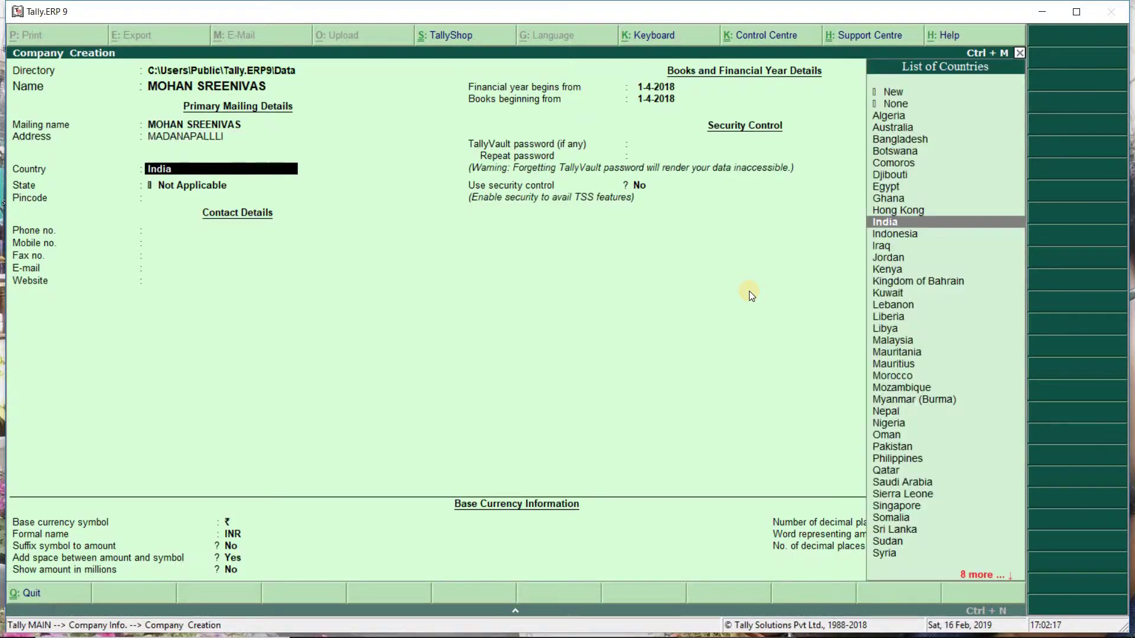
pyautogui.press('Return')
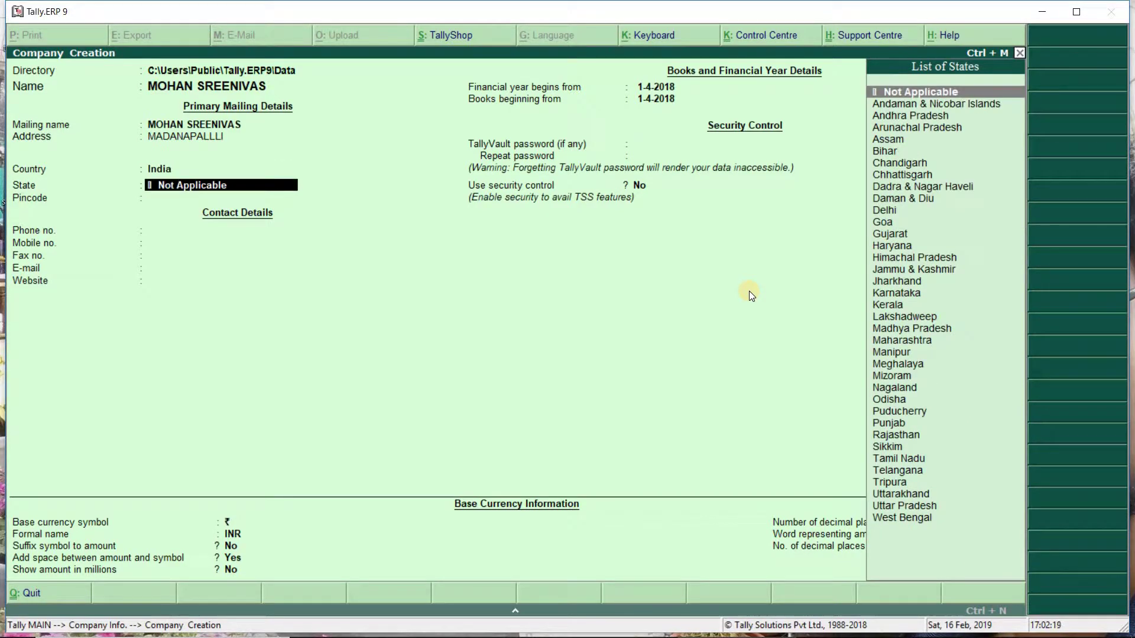
pyautogui.press('Down')
pyautogui.press('Down')
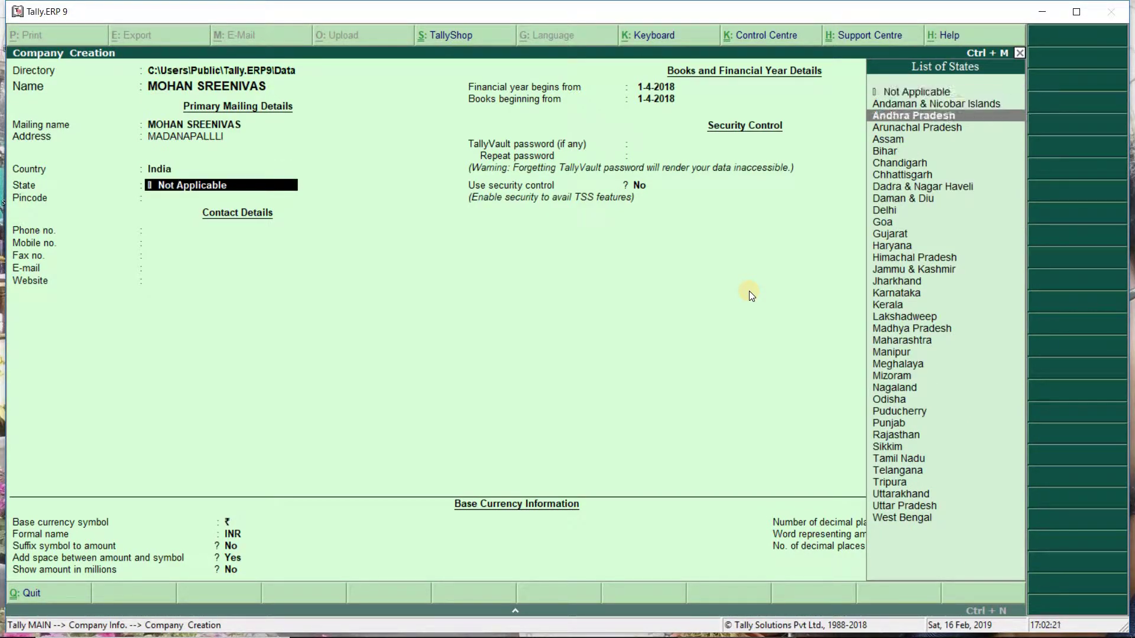
pyautogui.press('Return')
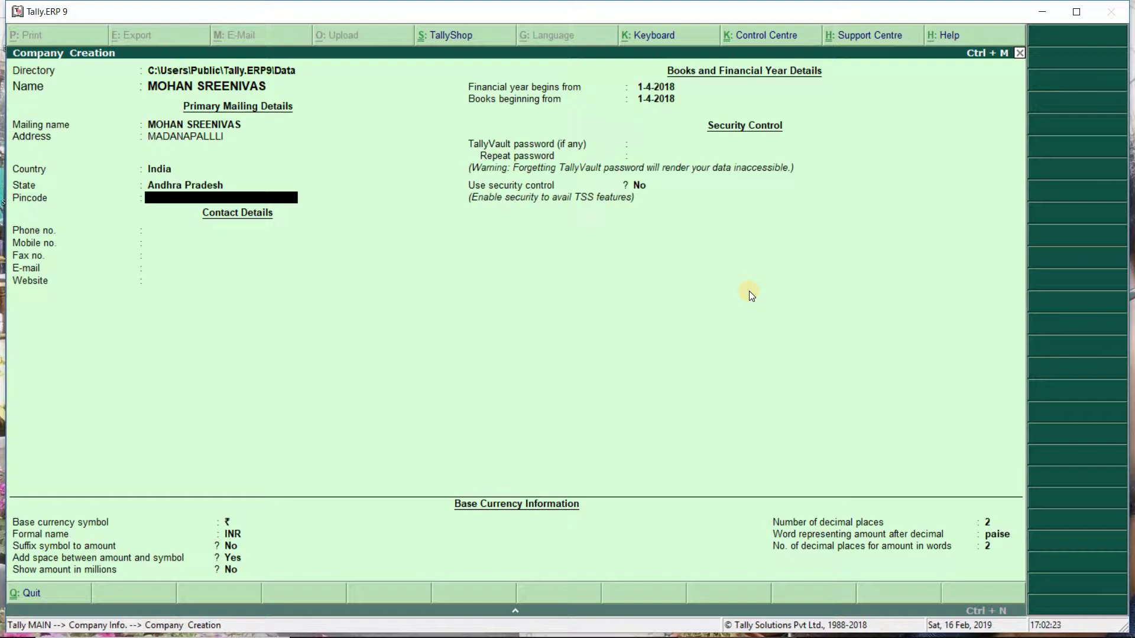
# Enter the pincode and phone number, leaving other contacts blank and the 1-4-2018 financial year unchanged.
pyautogui.write('517325')
pyautogui.press('Return')
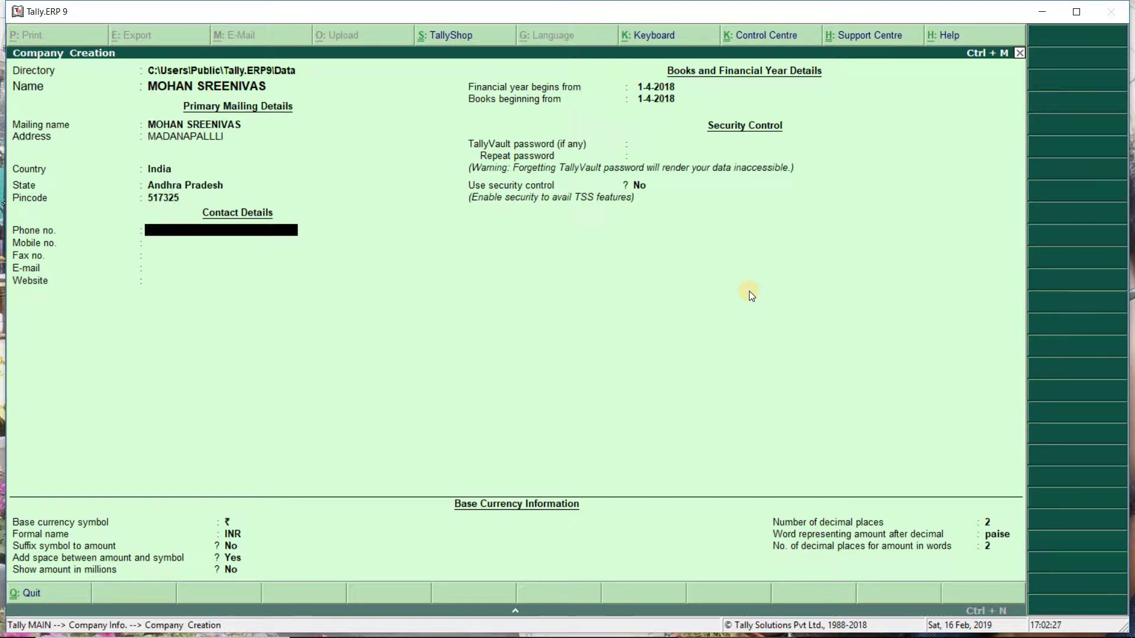
pyautogui.press('Return')
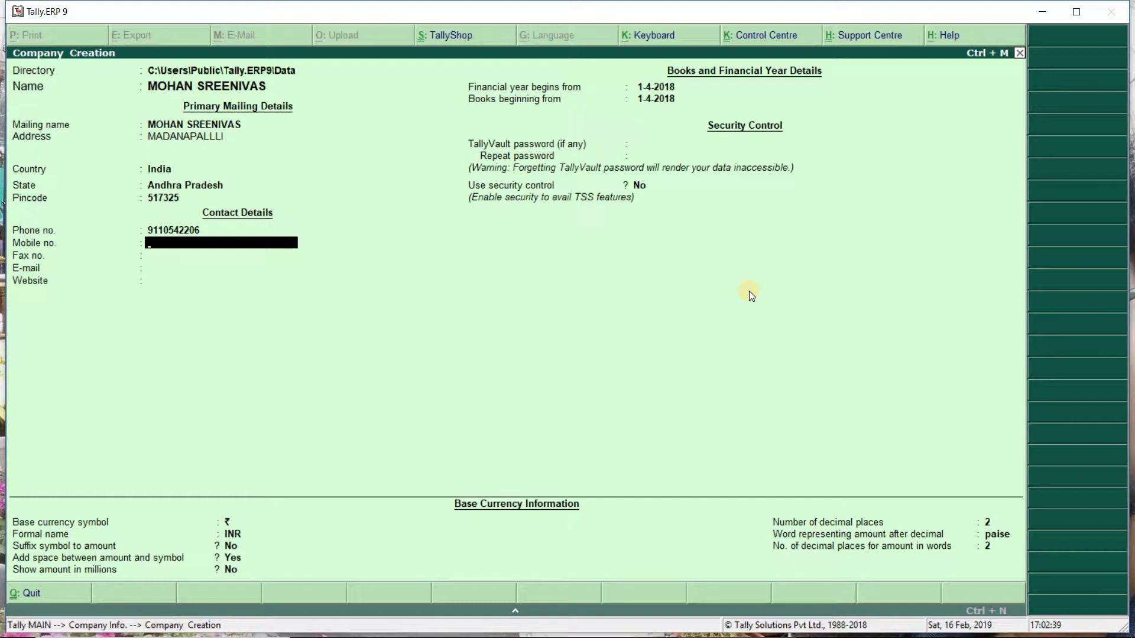
pyautogui.press('Return')
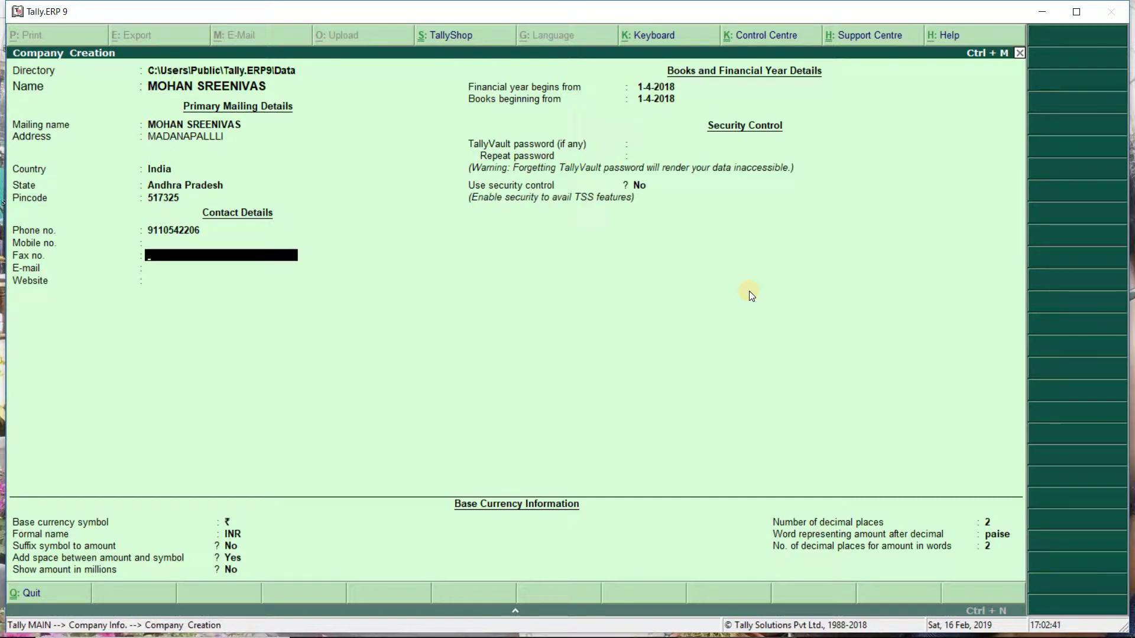
pyautogui.press('Return')
pyautogui.press('Return')
pyautogui.press('Return')
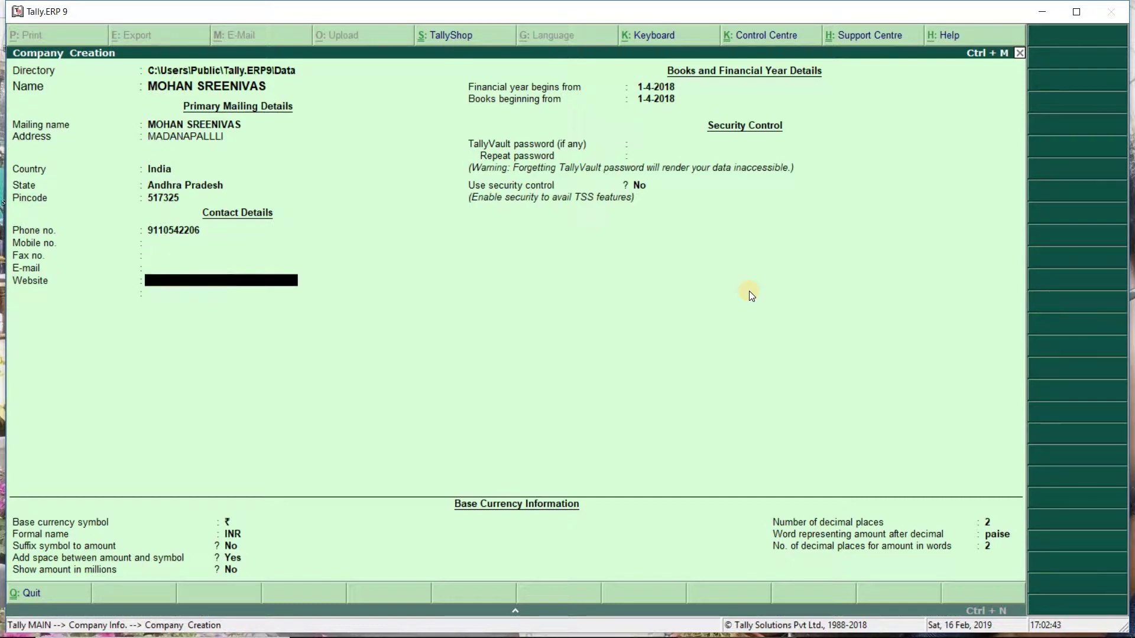
pyautogui.press('Return')
pyautogui.press('Return')
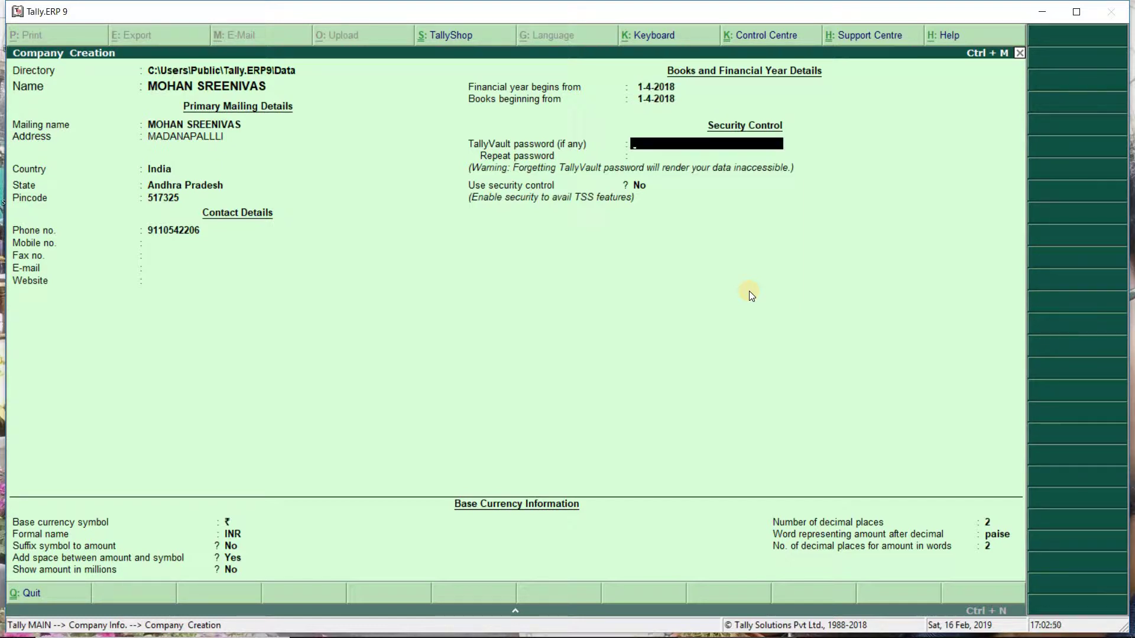
# Set and repeat a Fair-strength TallyVault password for the company.
pyautogui.write('*****')
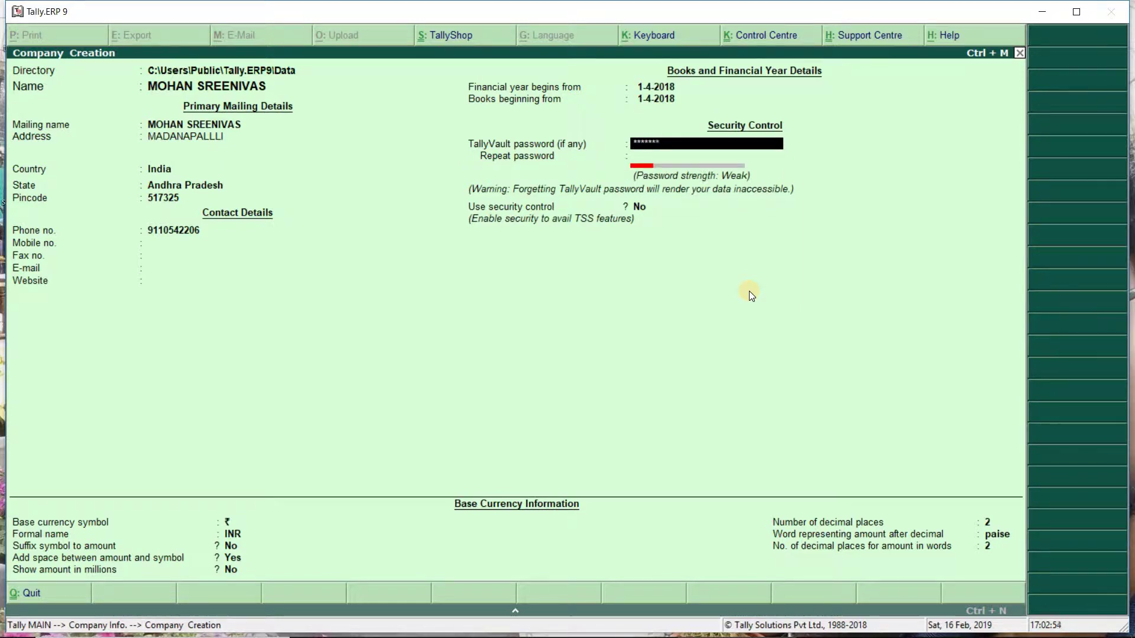
pyautogui.write('*********')
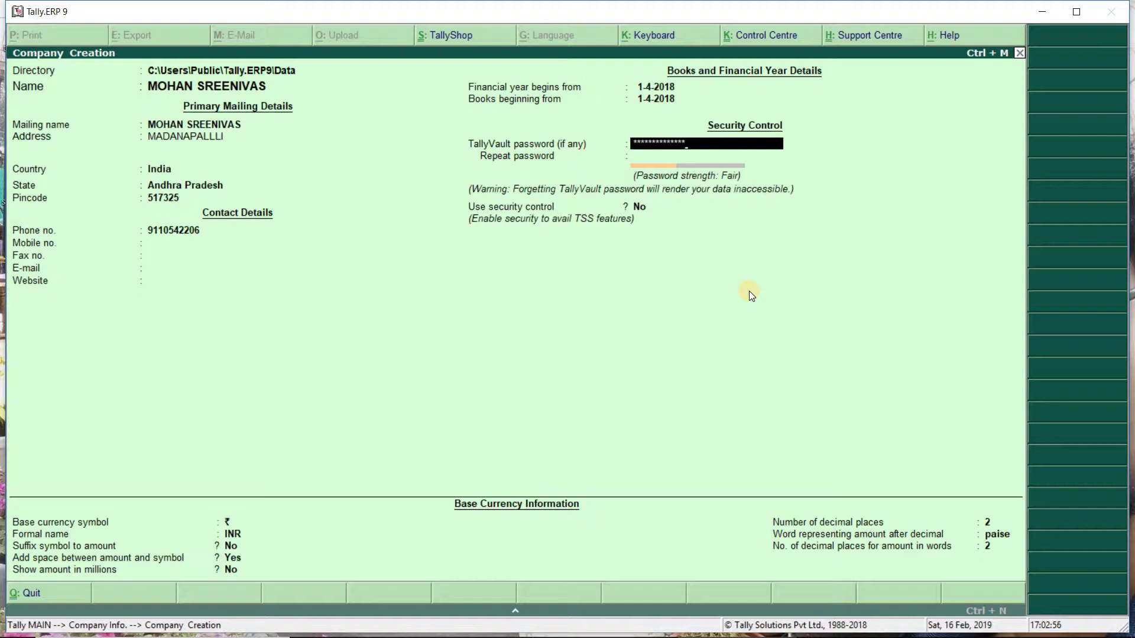
pyautogui.press('Return')
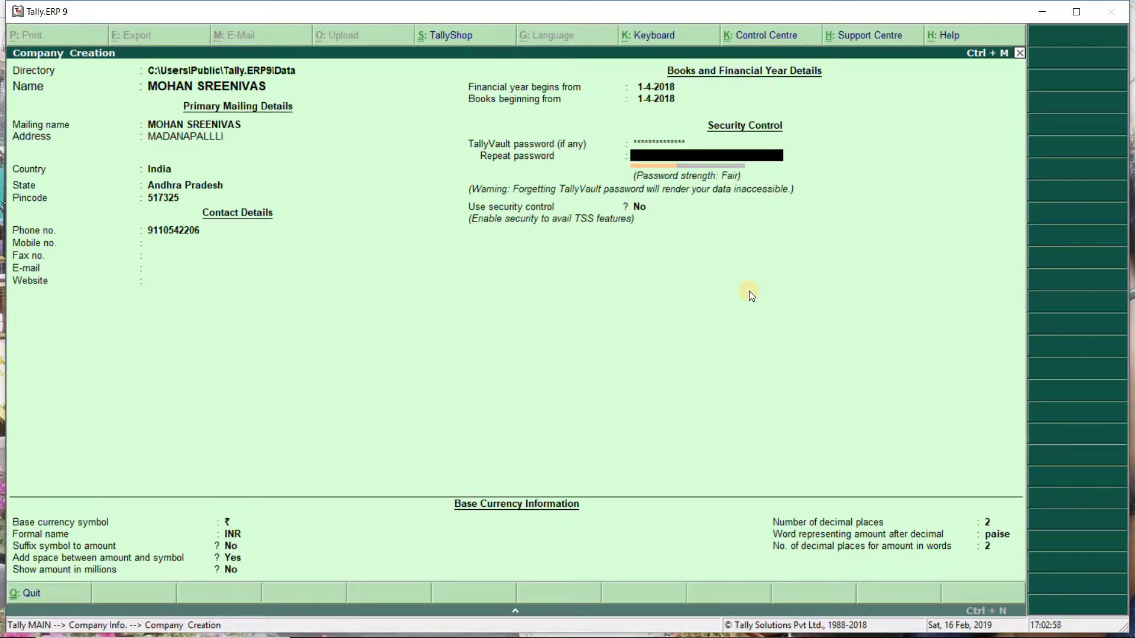
pyautogui.write('************')
pyautogui.press('Return')
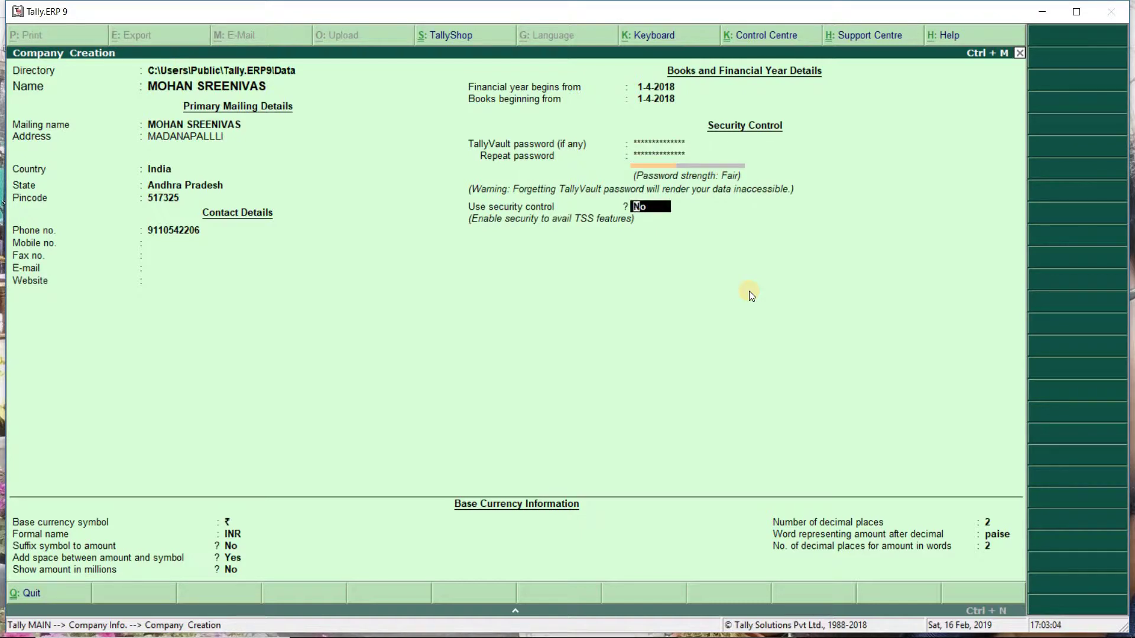
# Set Use security control to Yes and enter the administrator user name.
pyautogui.write('Y')
pyautogui.press('Return')
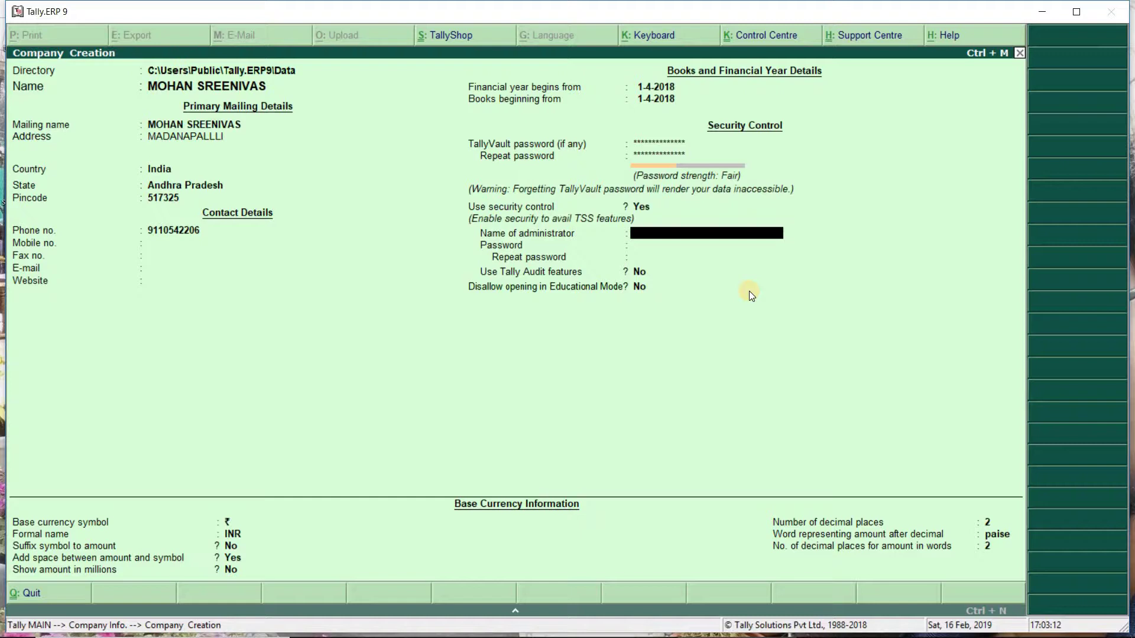
pyautogui.write('MOHAN')
pyautogui.press('Return')
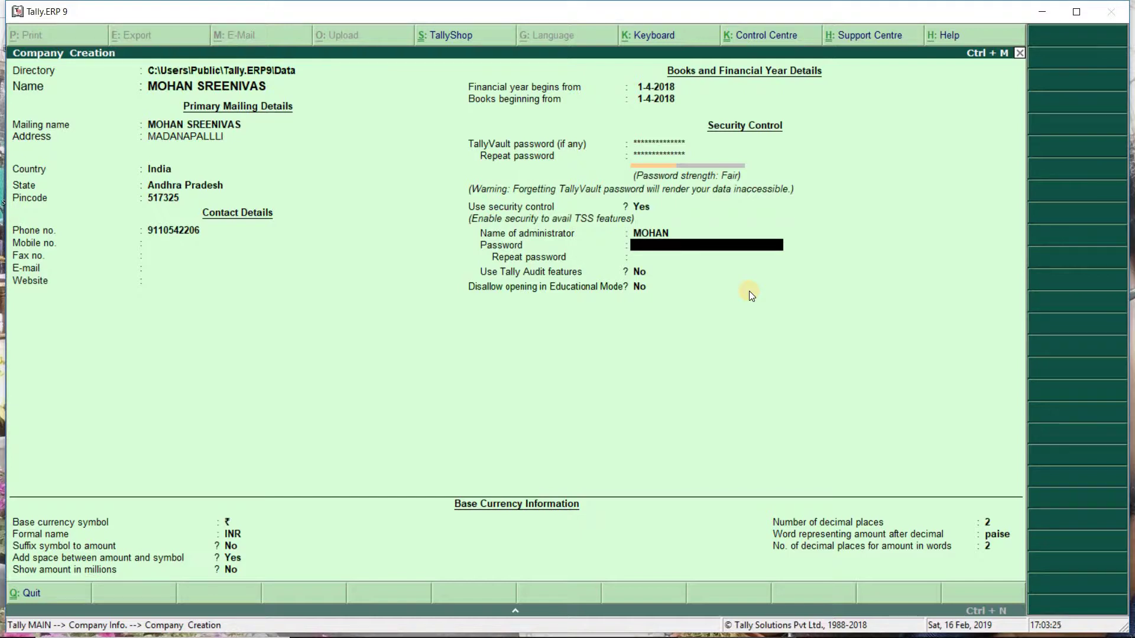
# Set and confirm the administrator password, dismiss the warning, and leave Tally Audit features at No.
pyautogui.write('*******')
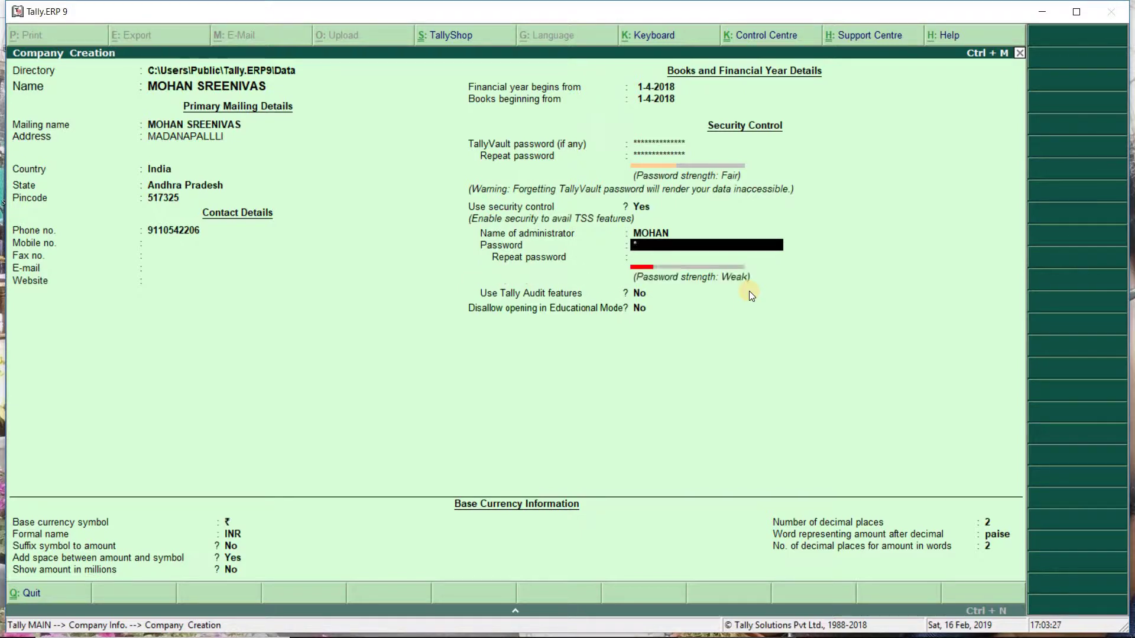
pyautogui.write('*')
pyautogui.press('Return')
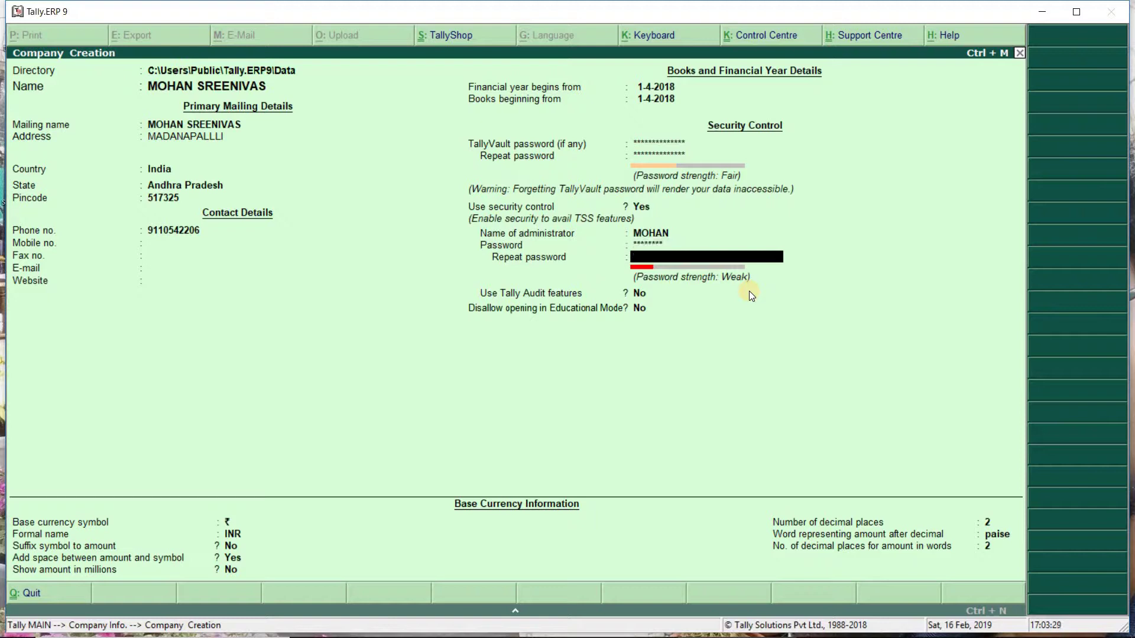
pyautogui.write('*')
pyautogui.press('Return')
pyautogui.write('***')
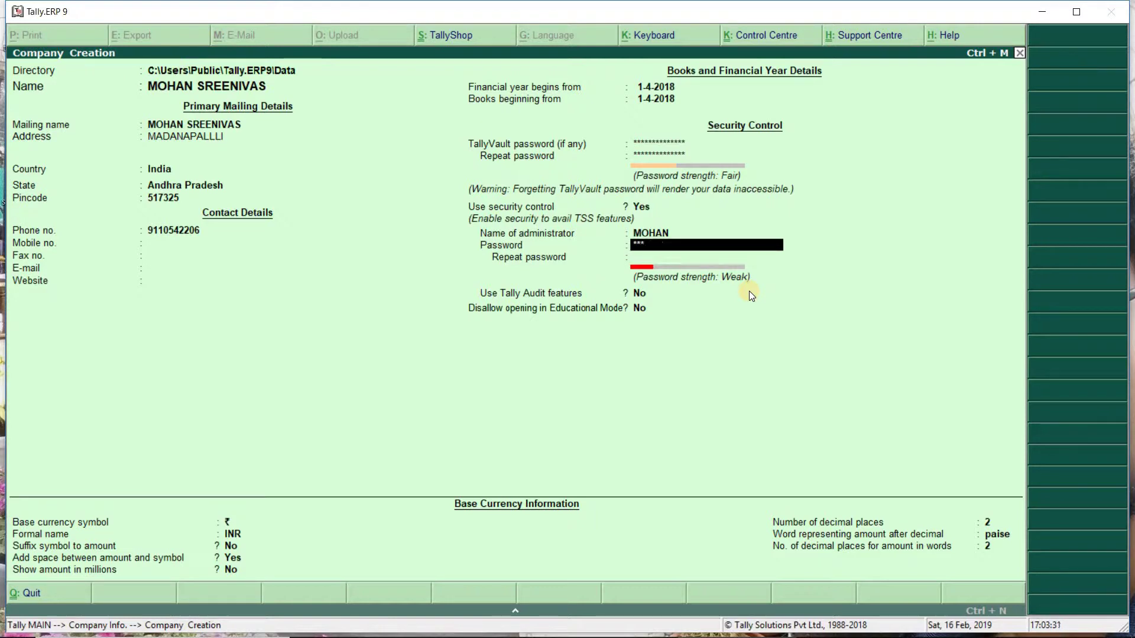
pyautogui.press('Return')
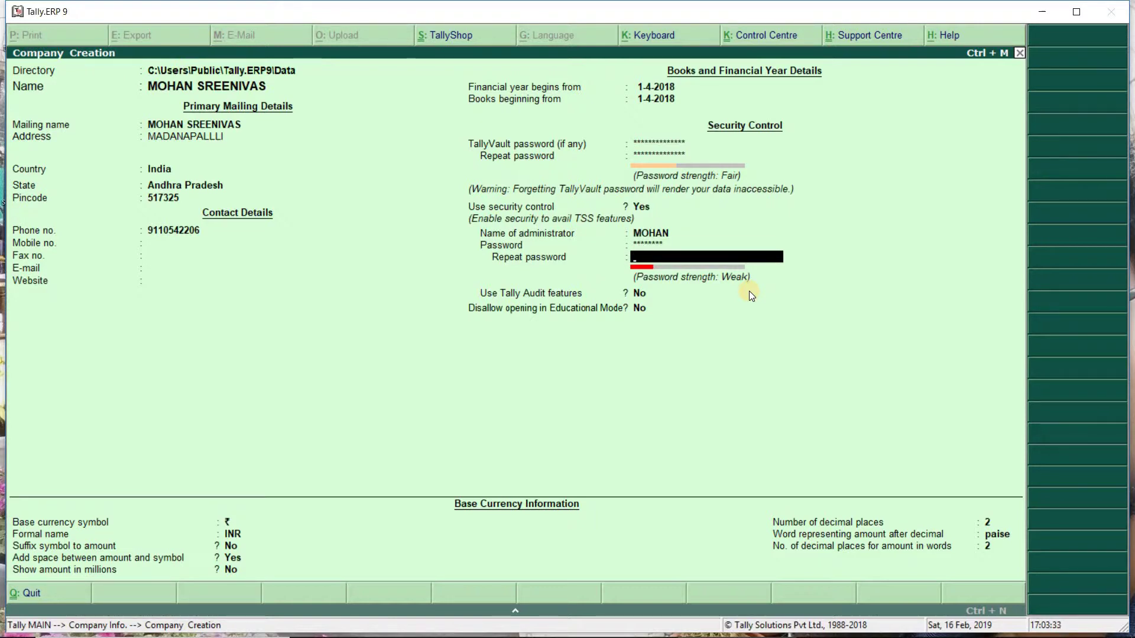
pyautogui.write('**')
pyautogui.press('Return')
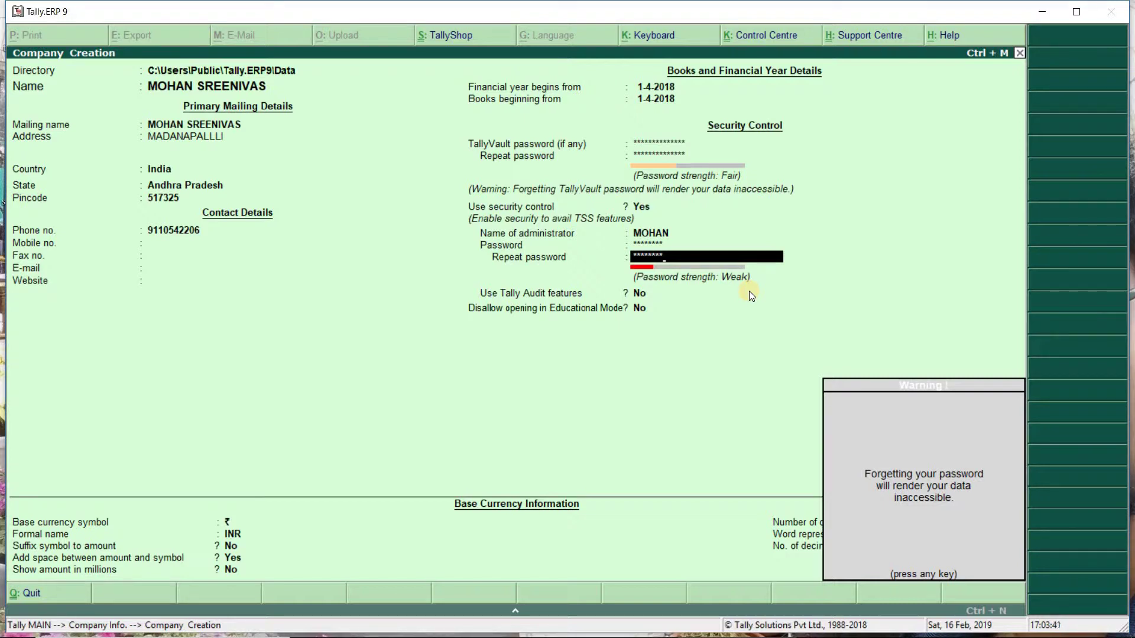
pyautogui.press('Return')
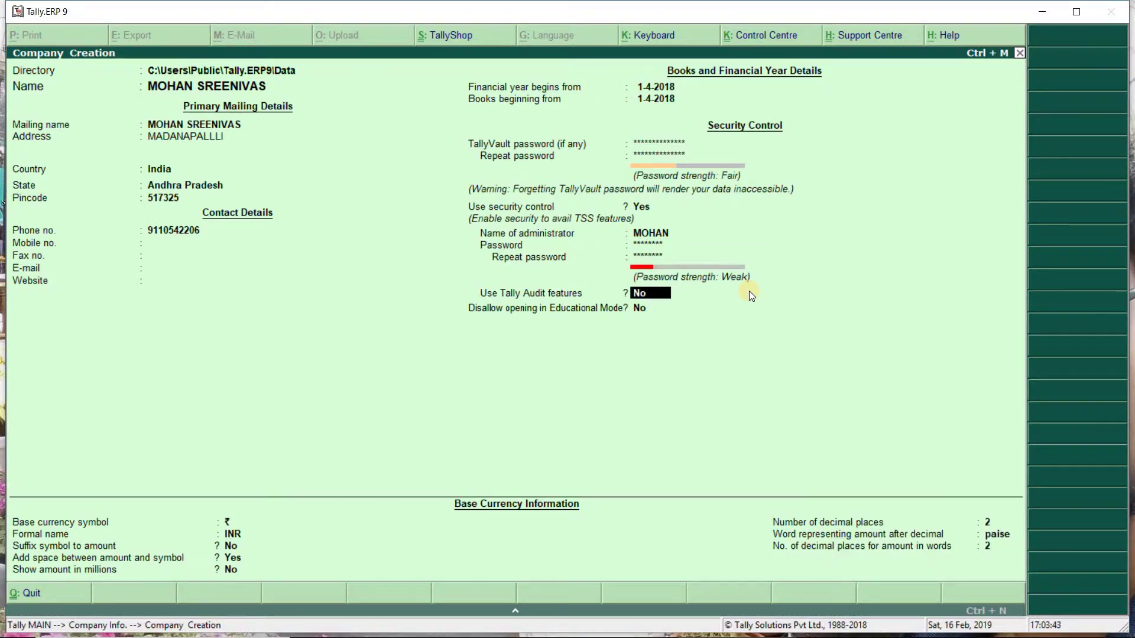
pyautogui.press('Return')
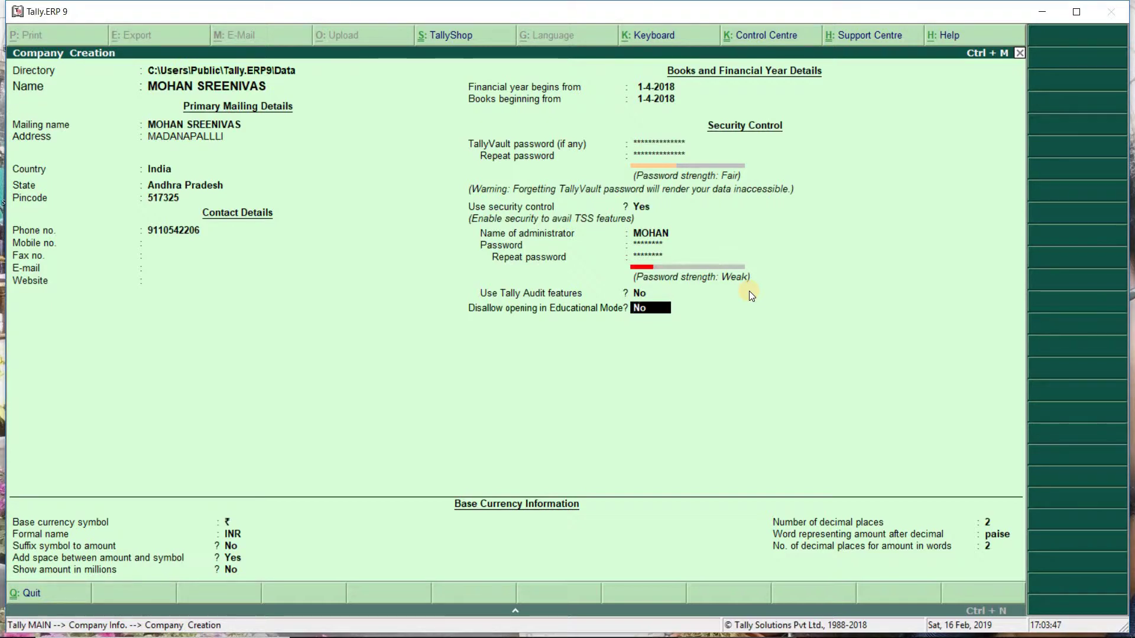
# Keep educational-mode opening allowed and base currency ₹, INR, 2 decimal places, completing the form.
pyautogui.press('Return')
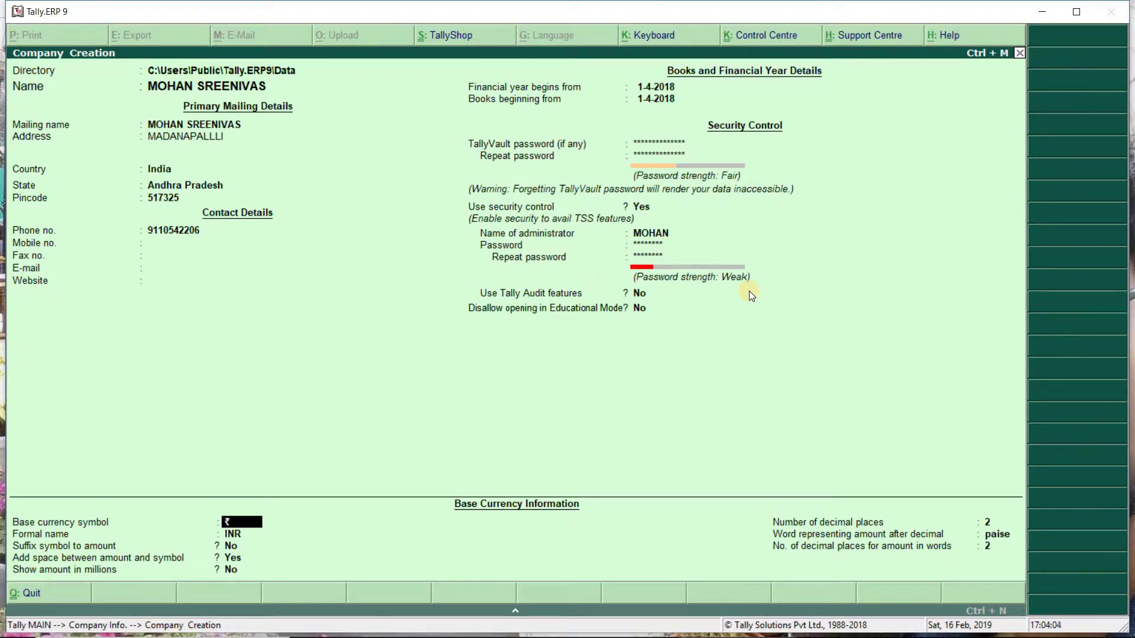
pyautogui.press('Return')
pyautogui.press('Return')
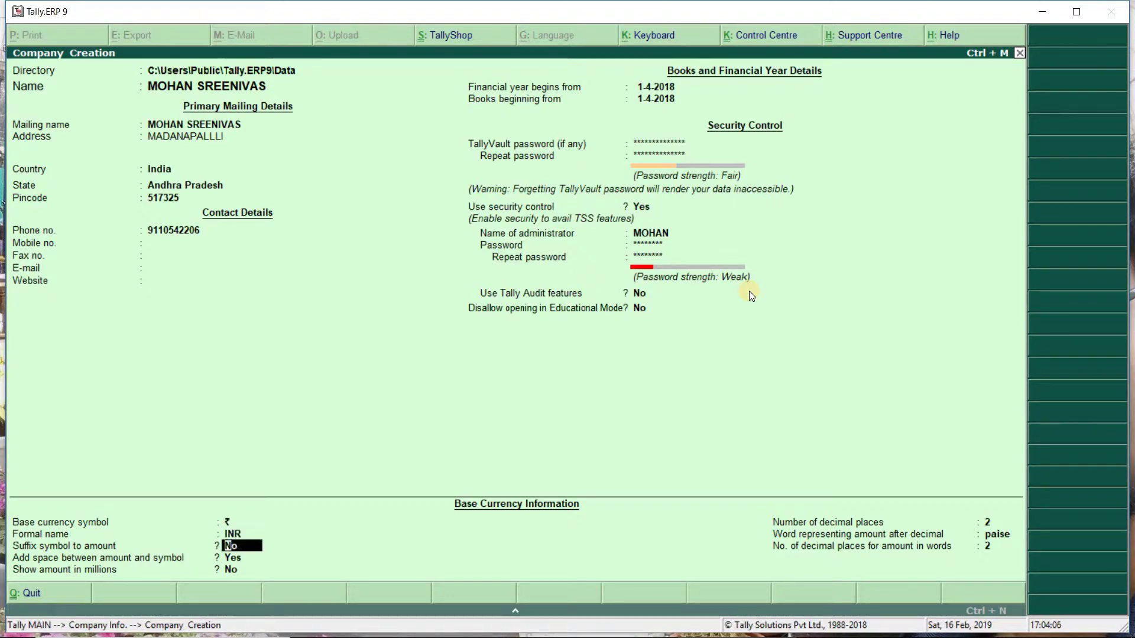
pyautogui.press('Return')
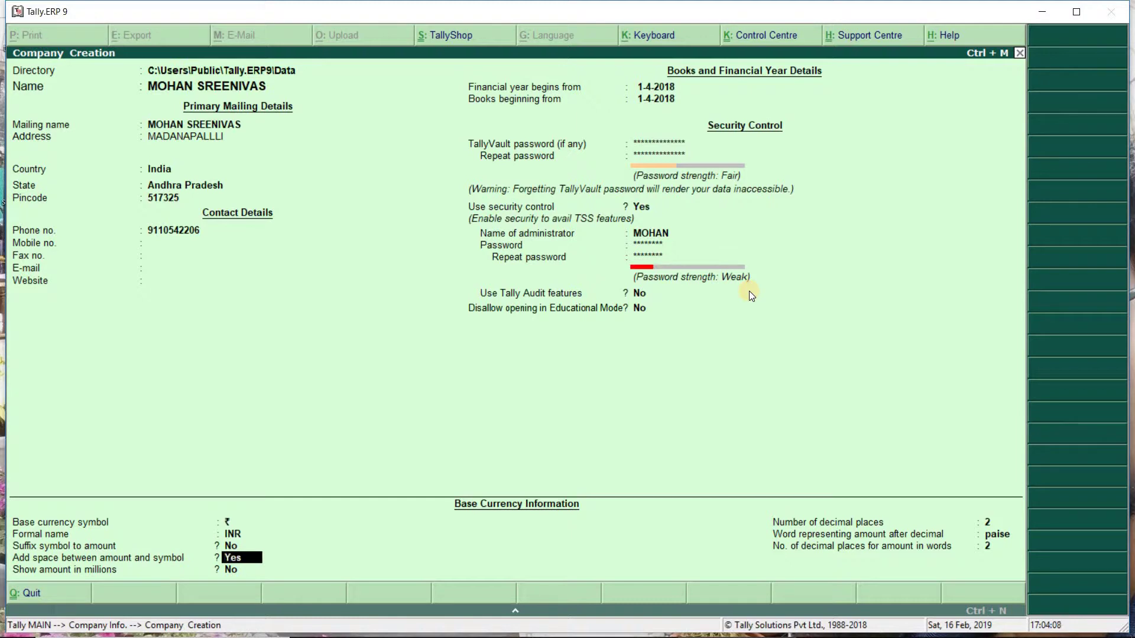
pyautogui.press('Return')
pyautogui.press('Return')
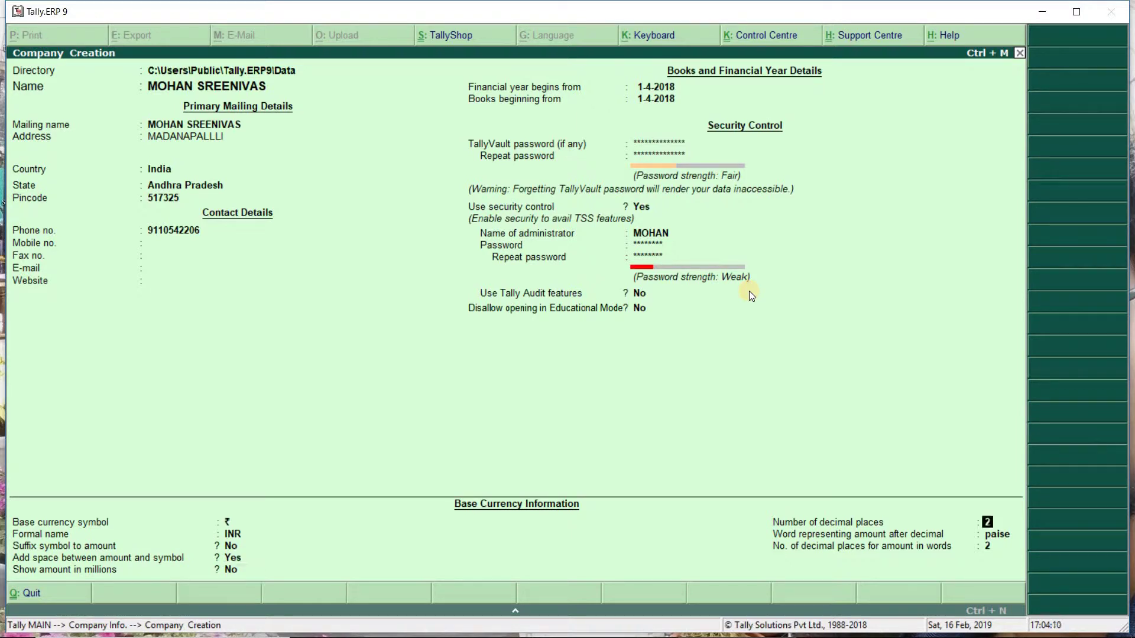
pyautogui.press('Return')
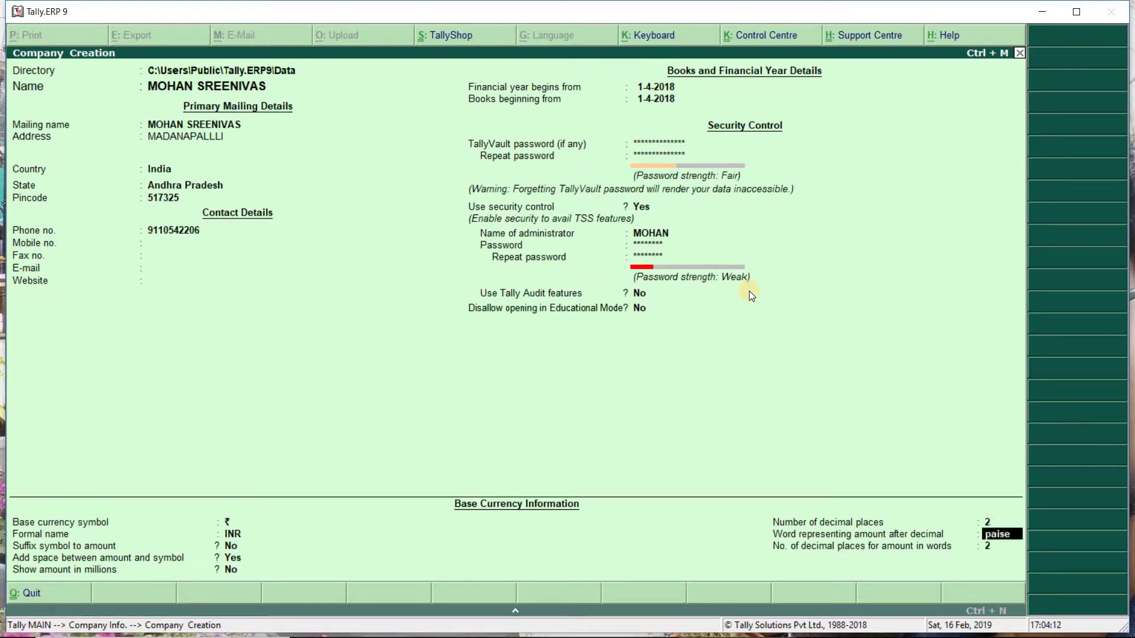
pyautogui.press('Return')
pyautogui.press('Return')
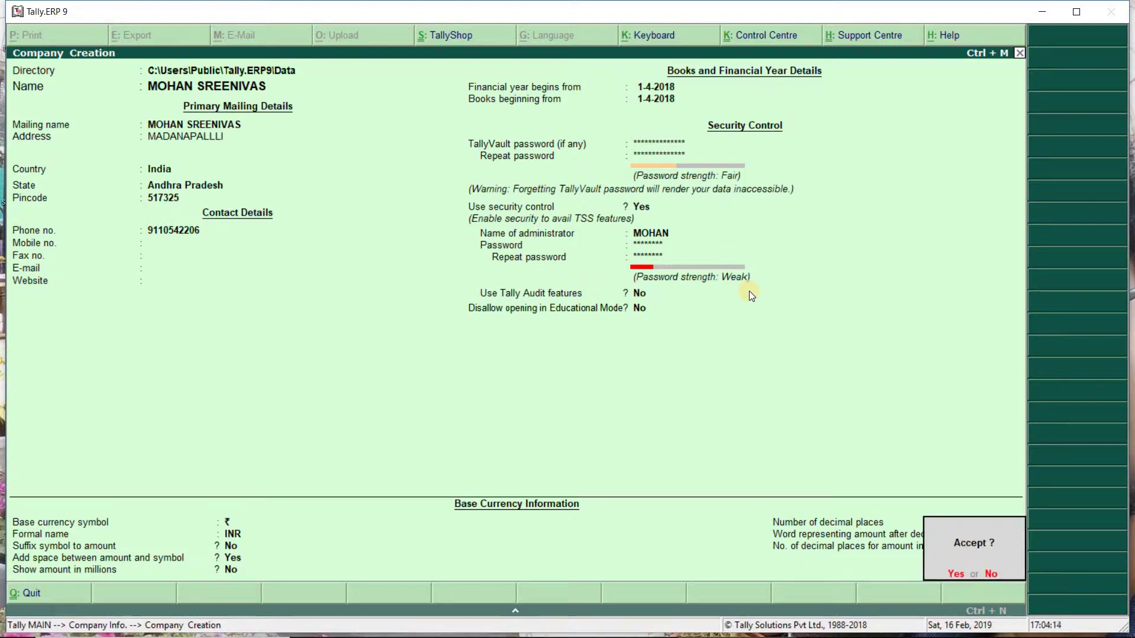
pyautogui.press('Return')
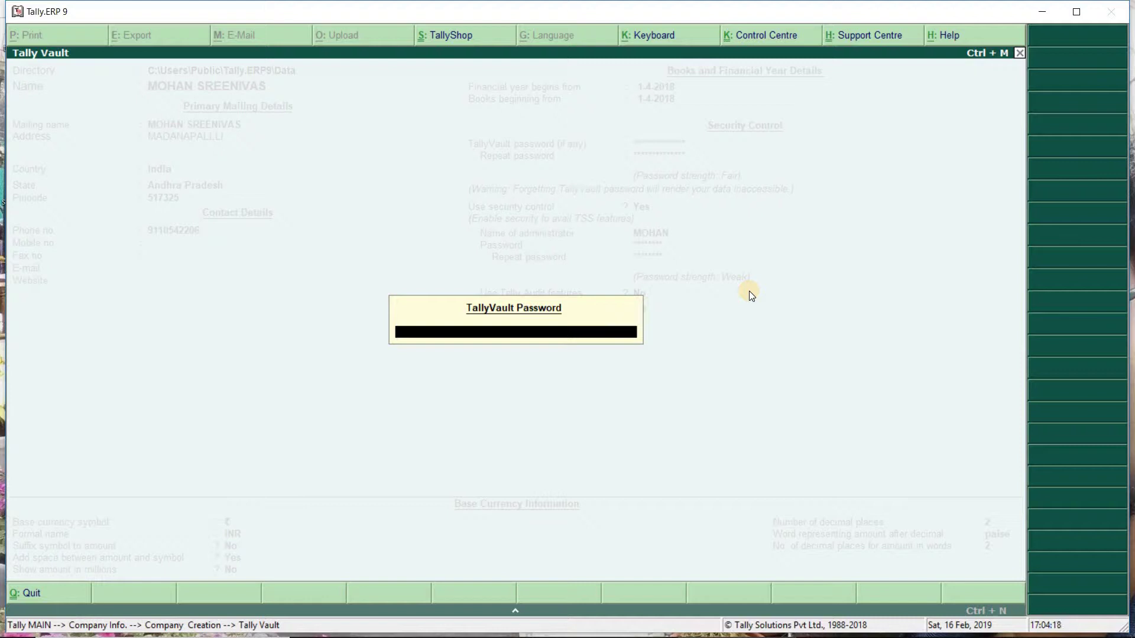
# Enter the TallyVault password, then log in with the administrator user name and password.
pyautogui.write('**********')
pyautogui.press('Return')
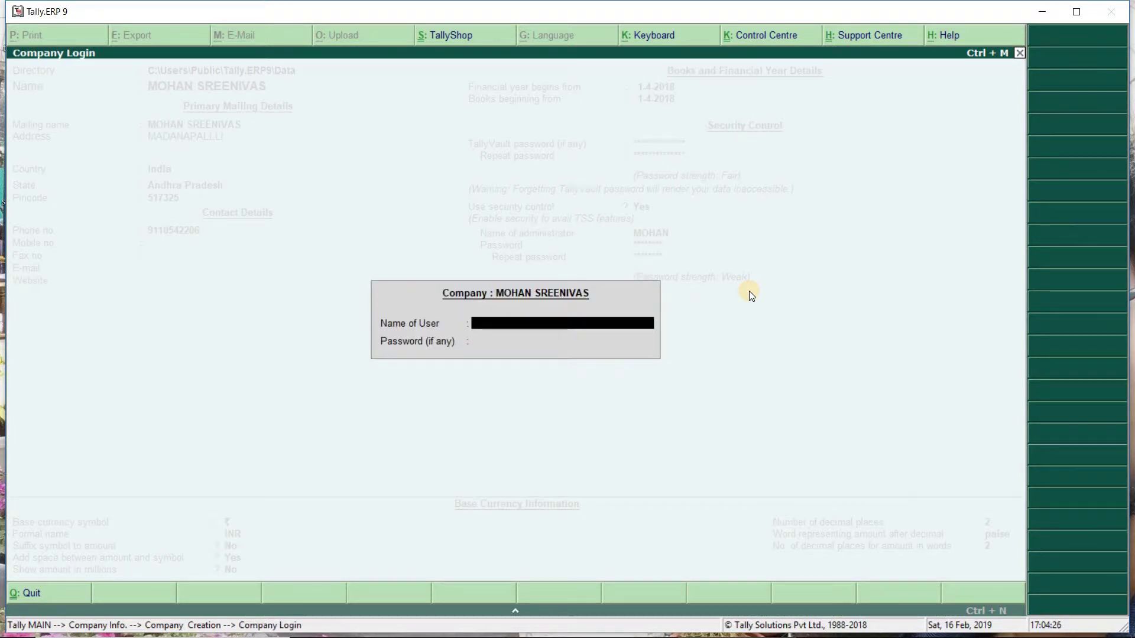
pyautogui.write('MOHAN SREE')
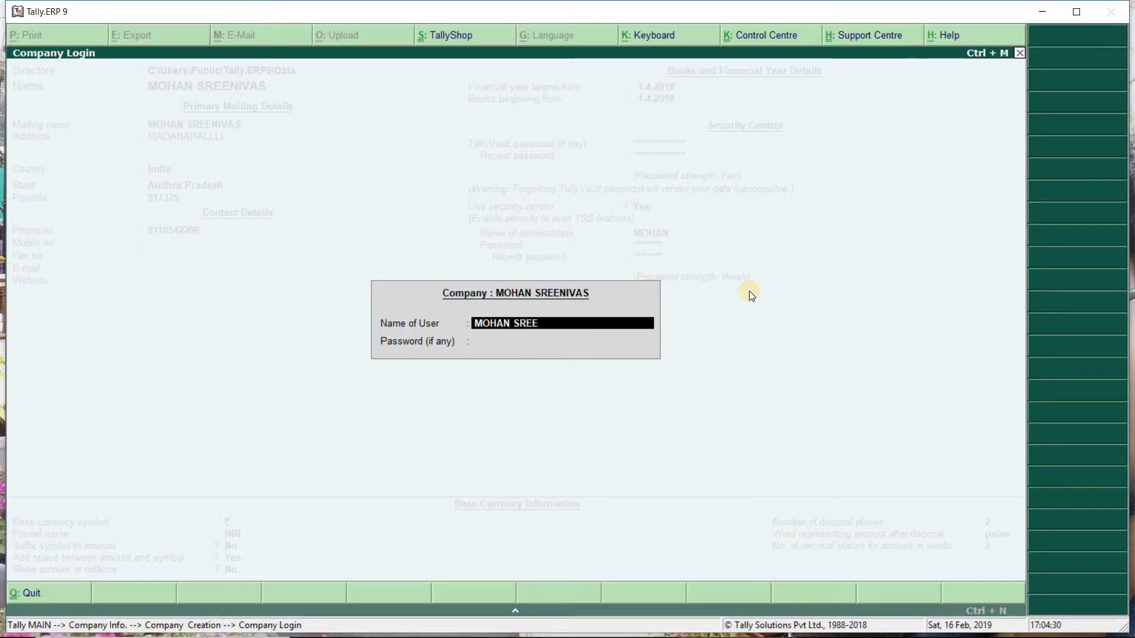
pyautogui.press('BackSpace')
pyautogui.press('BackSpace')
pyautogui.press('BackSpace')
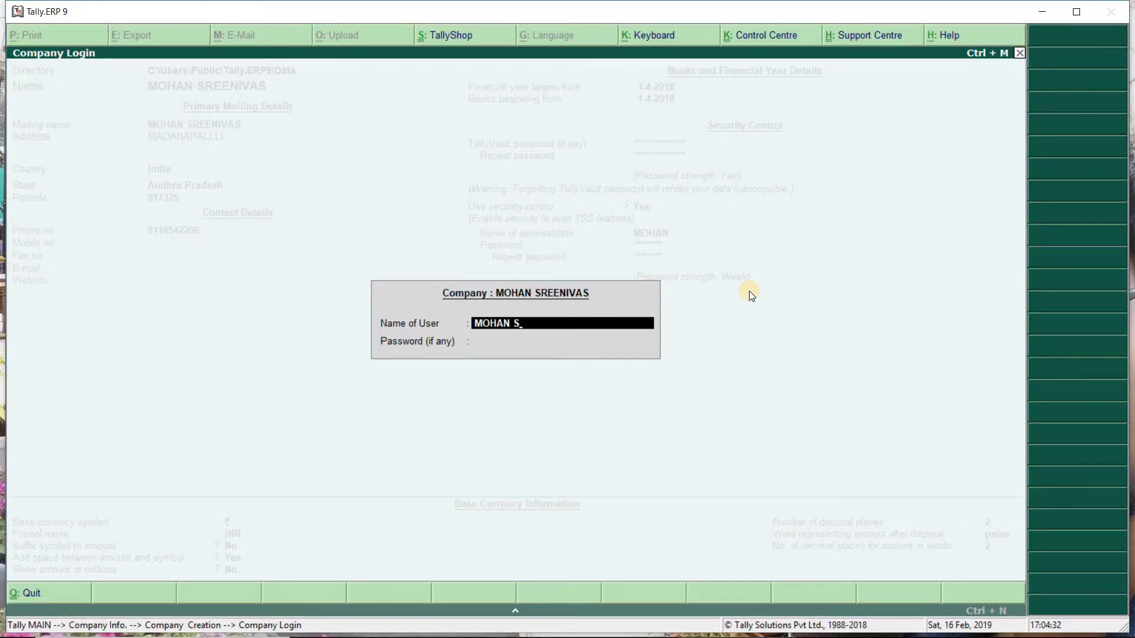
pyautogui.press('BackSpace')
pyautogui.press('Return')
pyautogui.write('1')
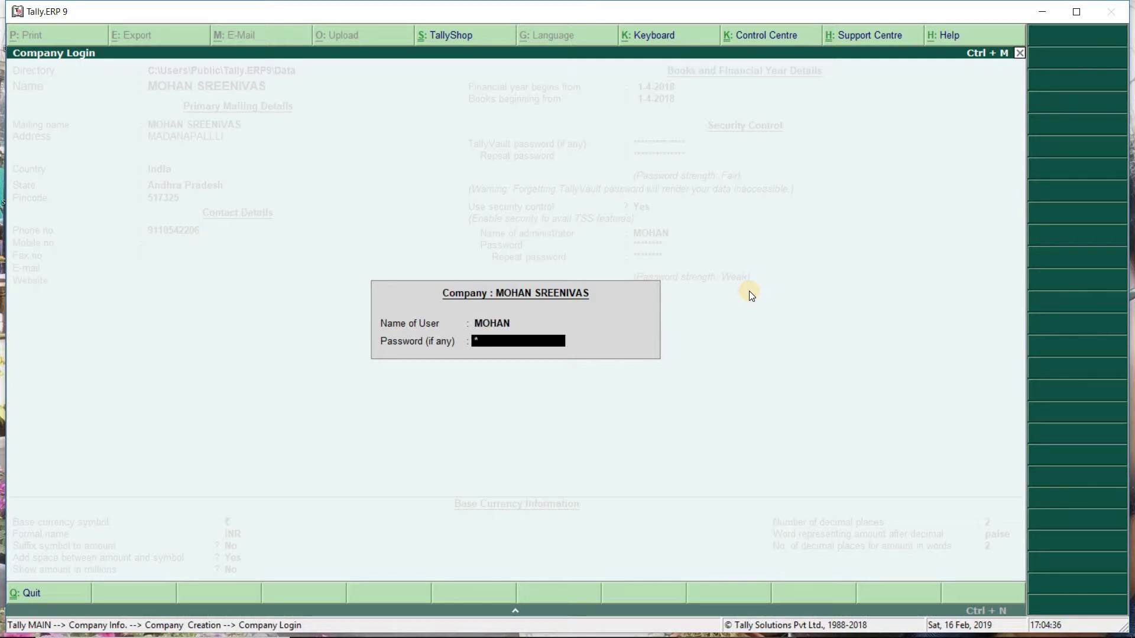
pyautogui.write('2345')
pyautogui.press('Return')
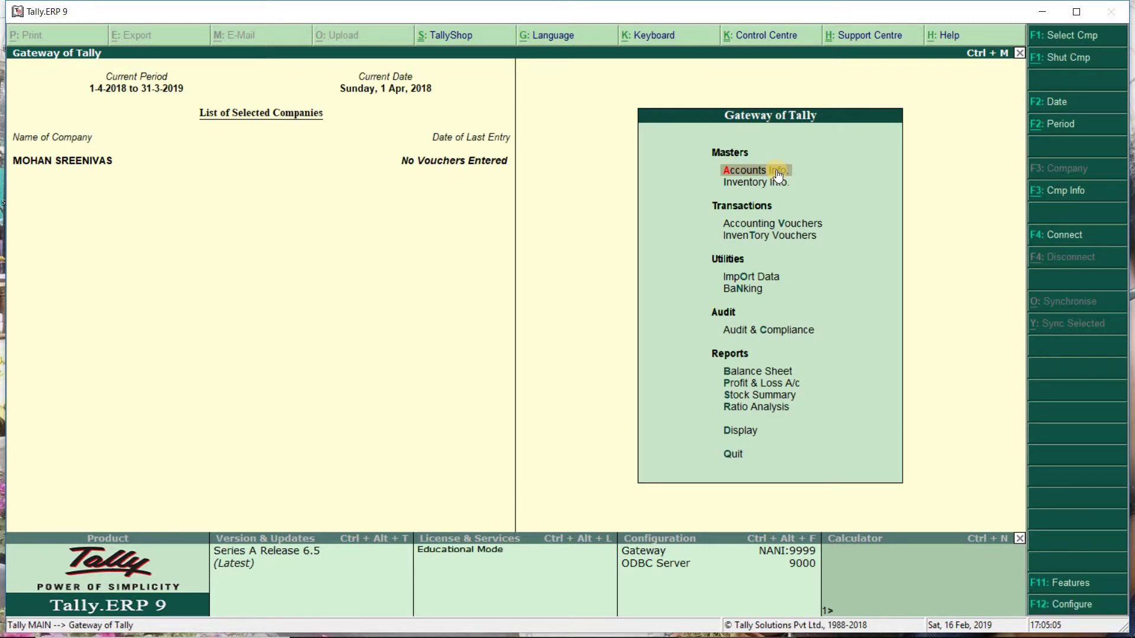
# Open the Multiple Ledgers creation screen from the Accounts Info Ledgers menu.
pyautogui.click(778, 175)
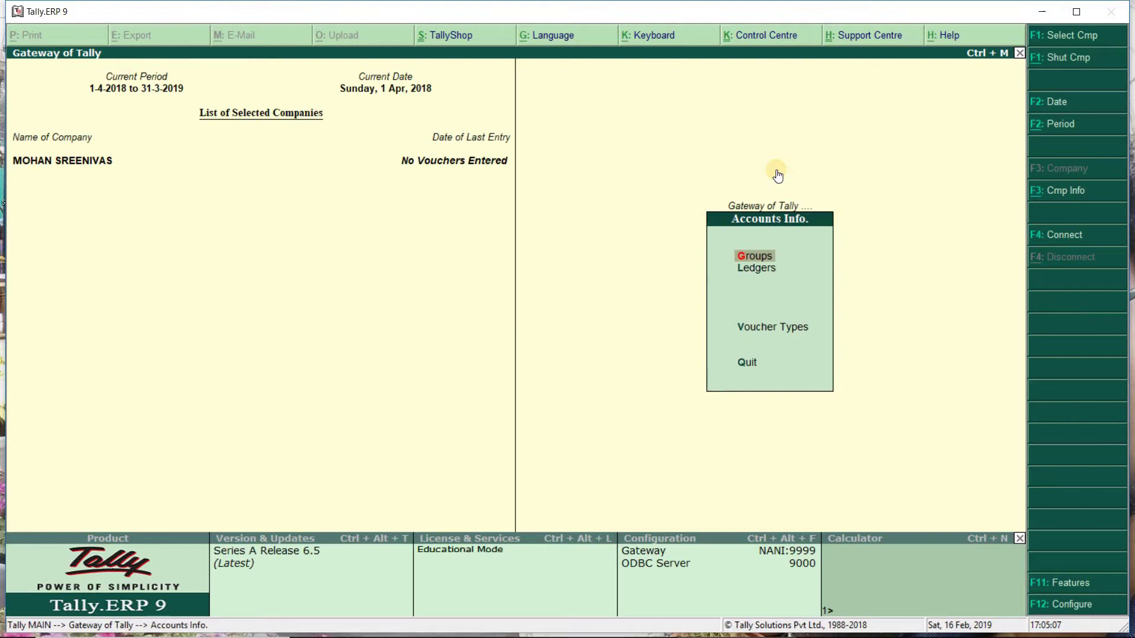
pyautogui.press('Down')
pyautogui.press('Return')
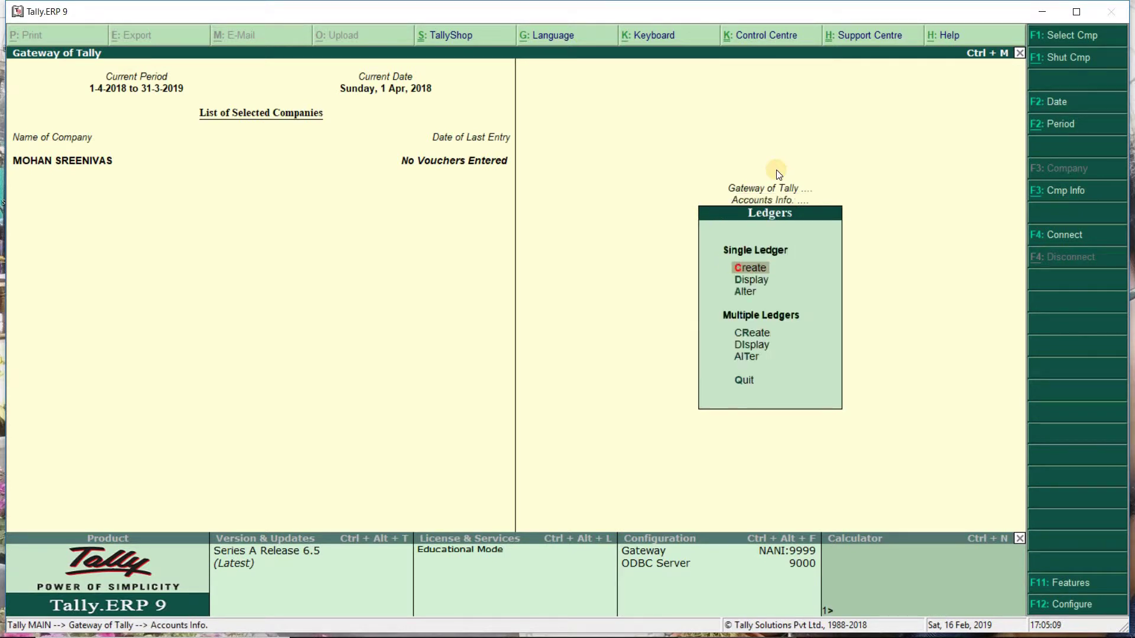
pyautogui.press('Down')
pyautogui.press('Down')
pyautogui.press('Down')
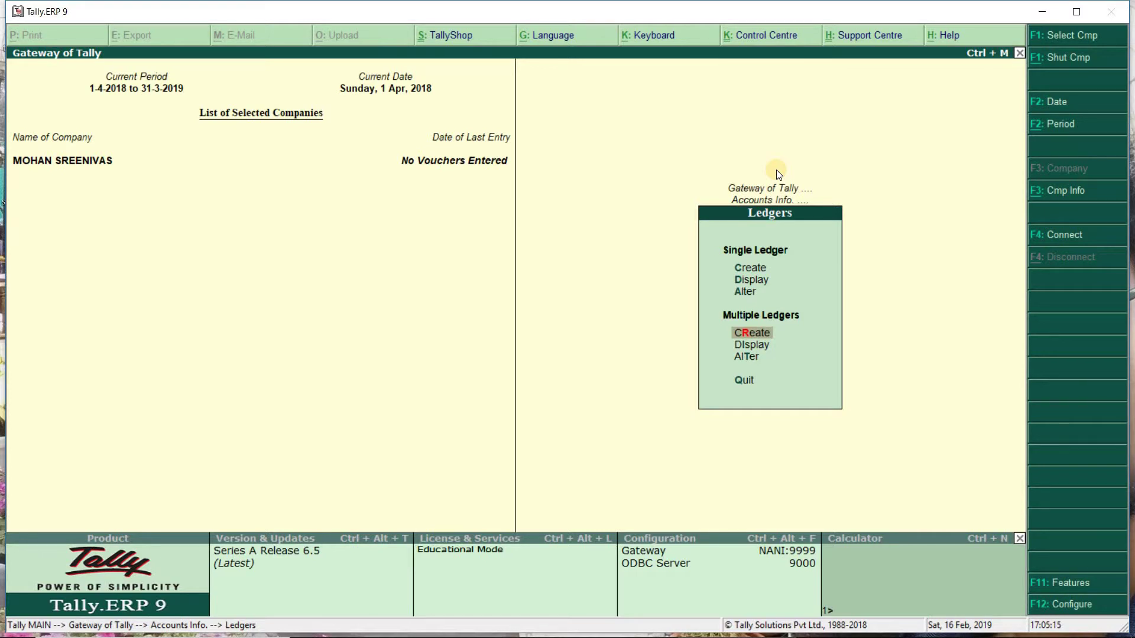
pyautogui.press('Return')
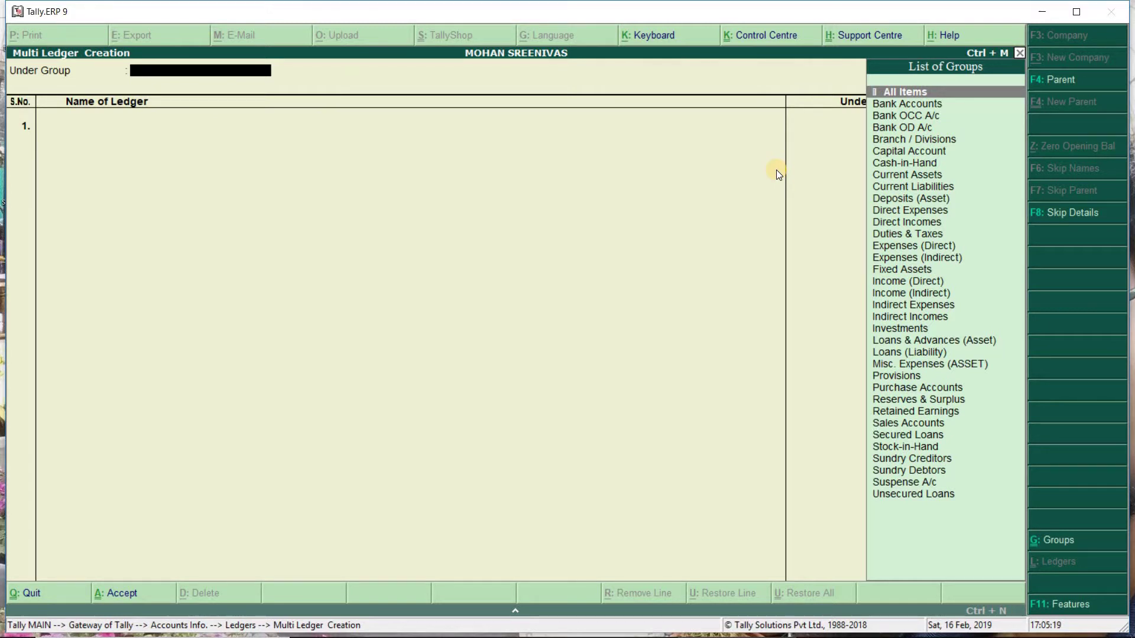
# Create and save a ledger named after the proprietor under Capital Account.
pyautogui.press('Return')
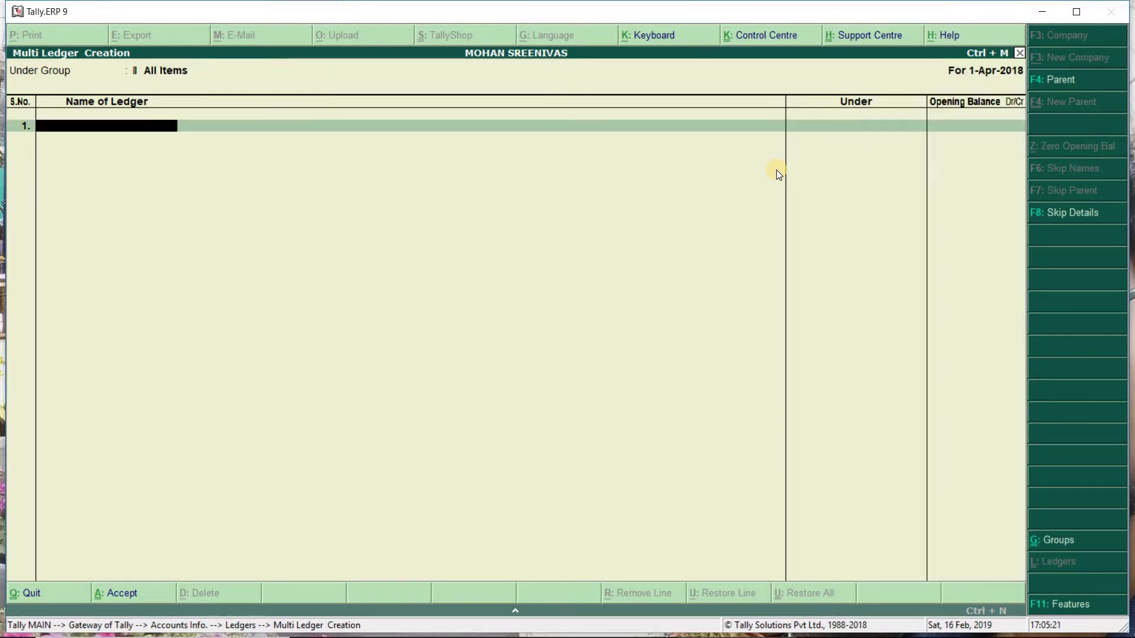
pyautogui.write('MOHAN')
pyautogui.press('Return')
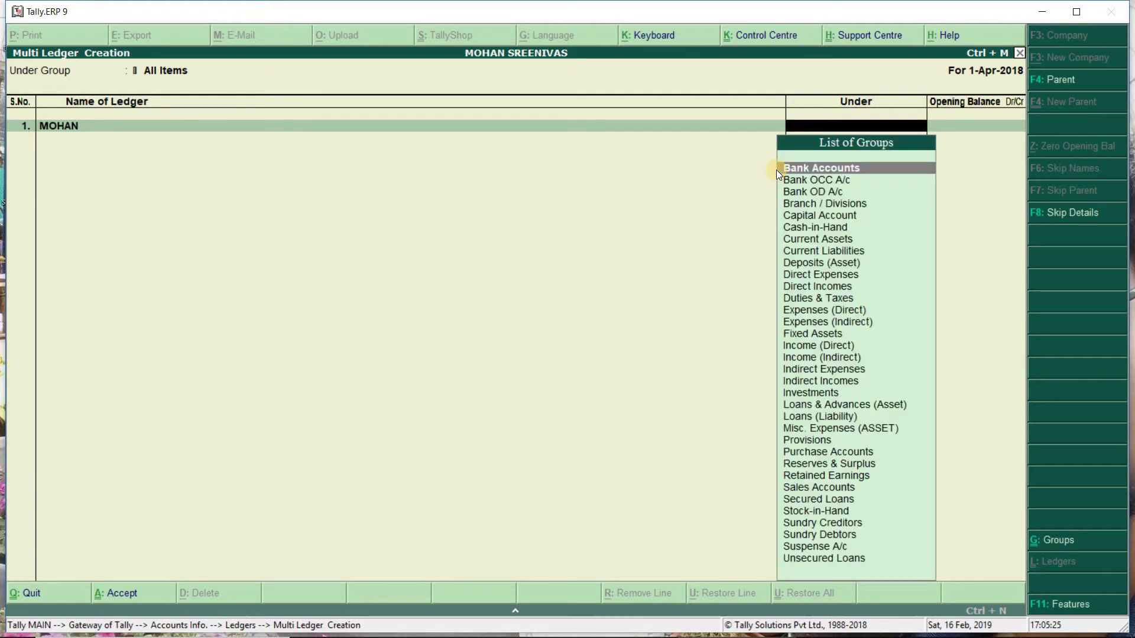
pyautogui.write('CAPIT')
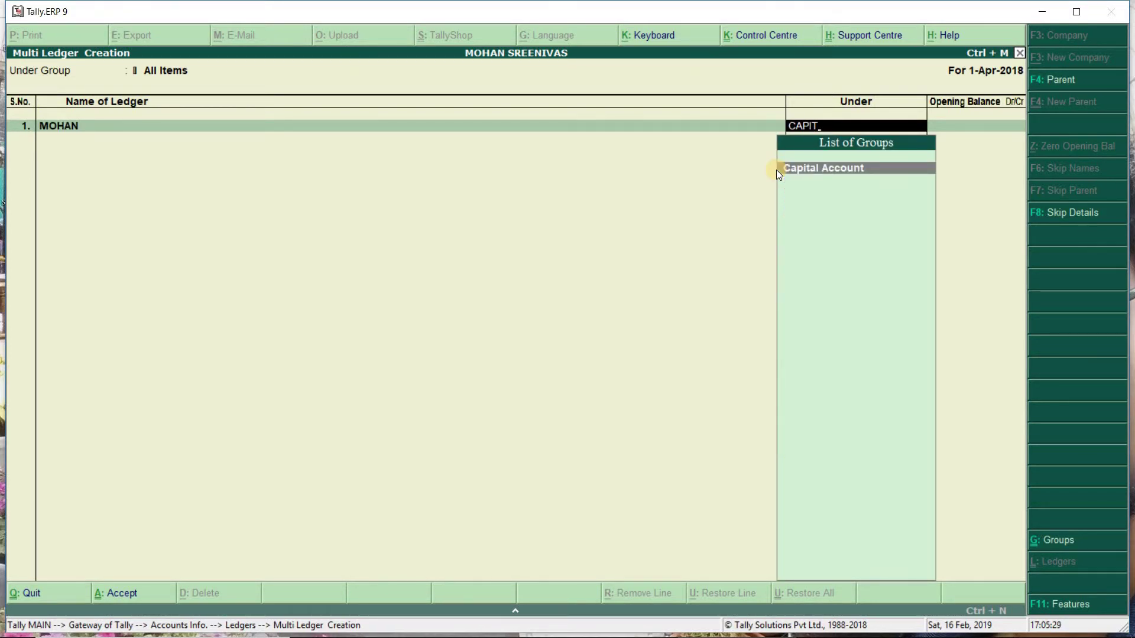
pyautogui.press('Return')
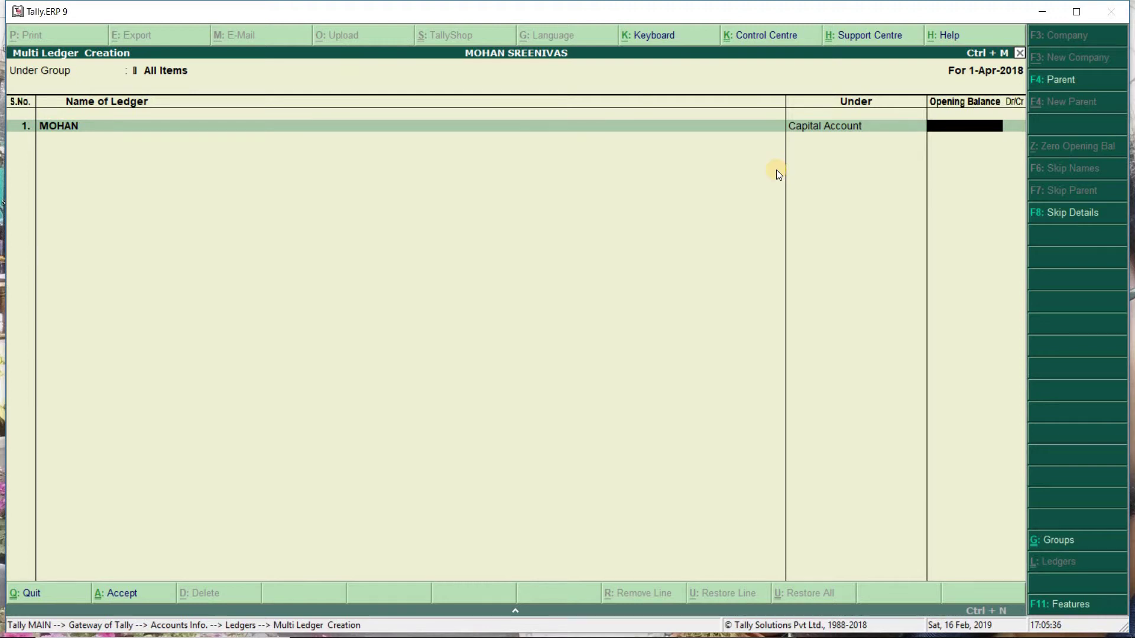
pyautogui.press('Return')
pyautogui.press('Return')
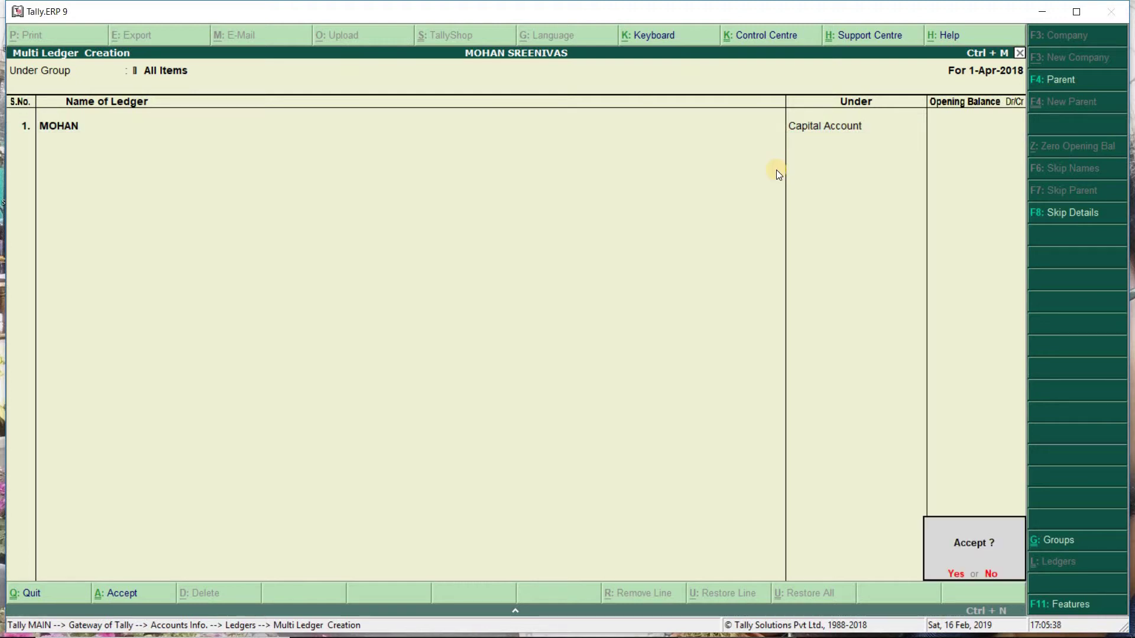
pyautogui.press('Return')
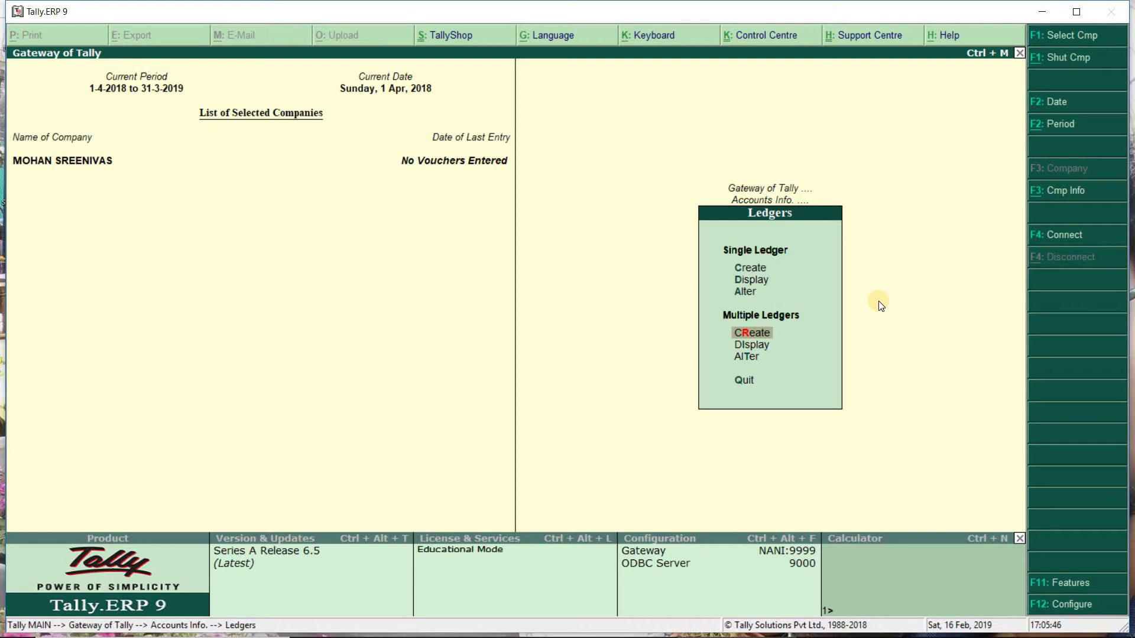
# Set Enable Goods and Services Tax (GST) to Yes in Statutory & Taxation features, then return to Ledgers.
pyautogui.click(1079, 584)
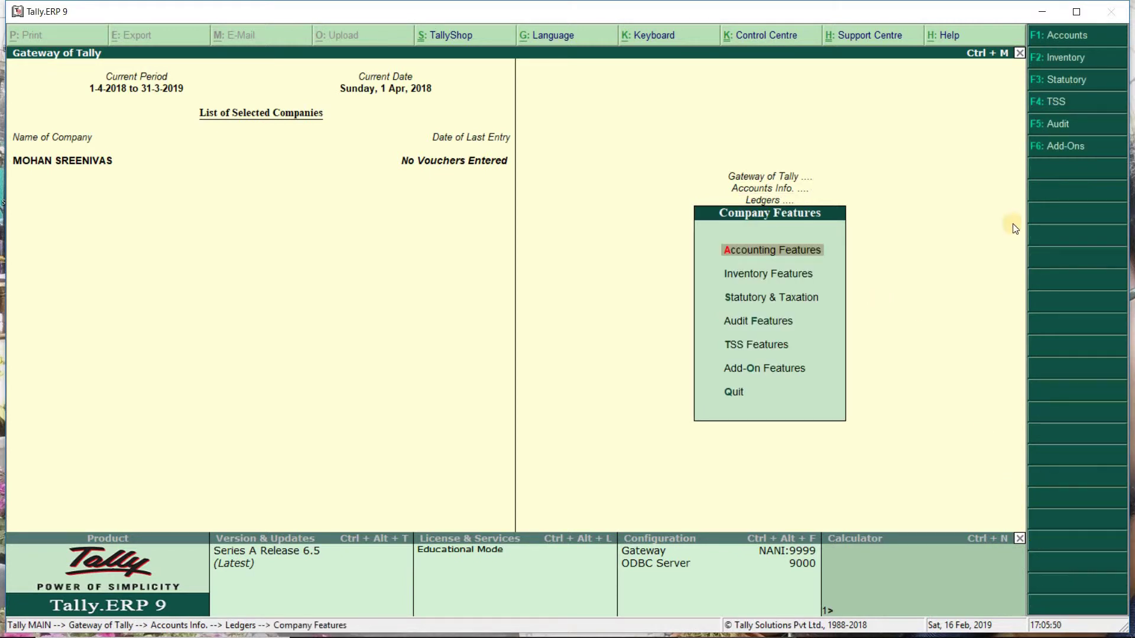
pyautogui.click(1064, 81)
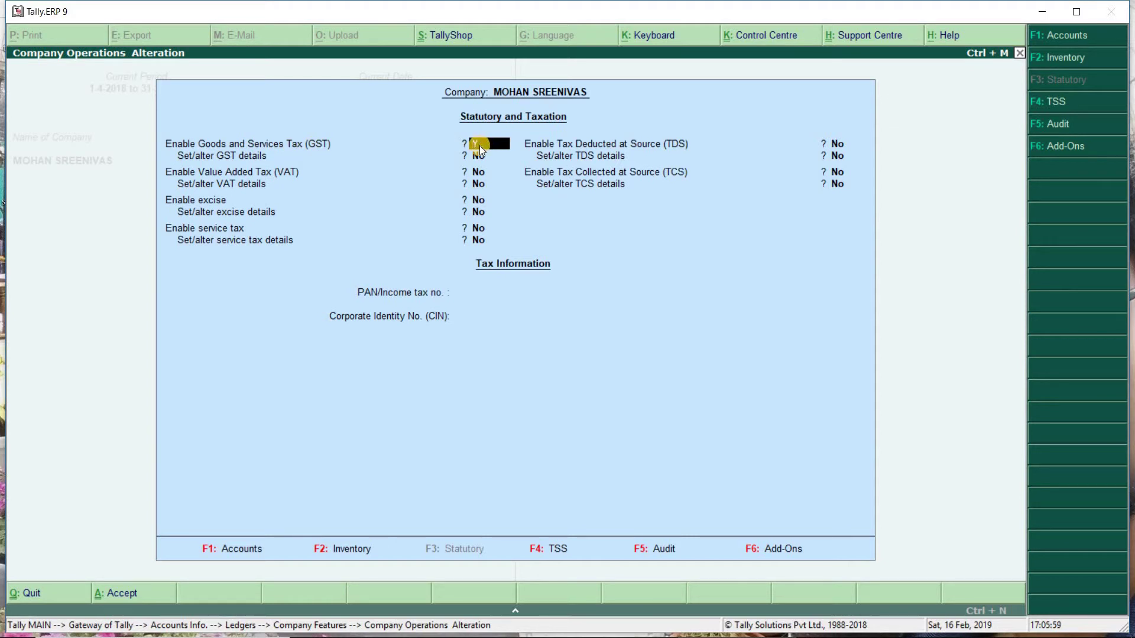
pyautogui.write('S')
pyautogui.press('Return')
pyautogui.press('Return')
pyautogui.press('Return')
pyautogui.press('Return')
pyautogui.press('Return')
pyautogui.press('Return')
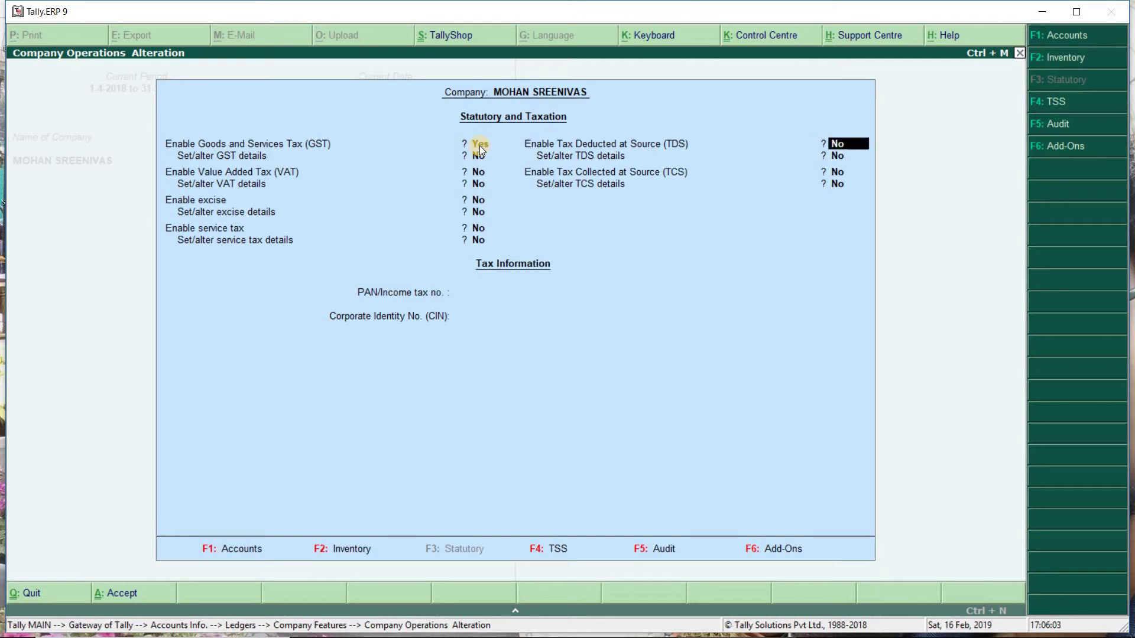
pyautogui.press('Return')
pyautogui.press('Return')
pyautogui.press('Return')
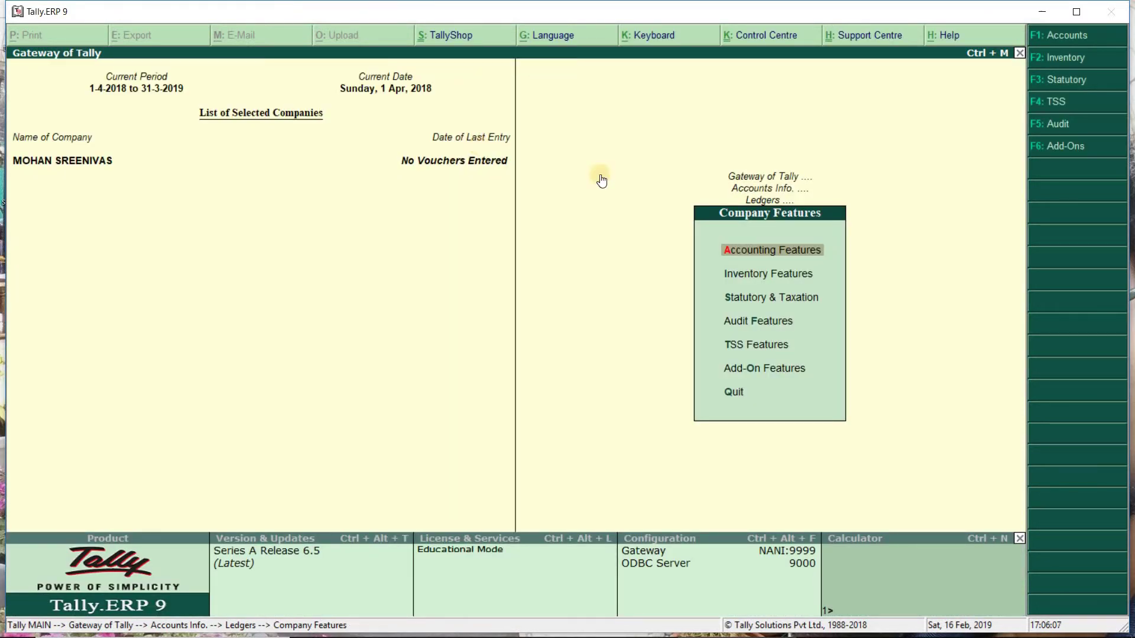
pyautogui.press('Escape')
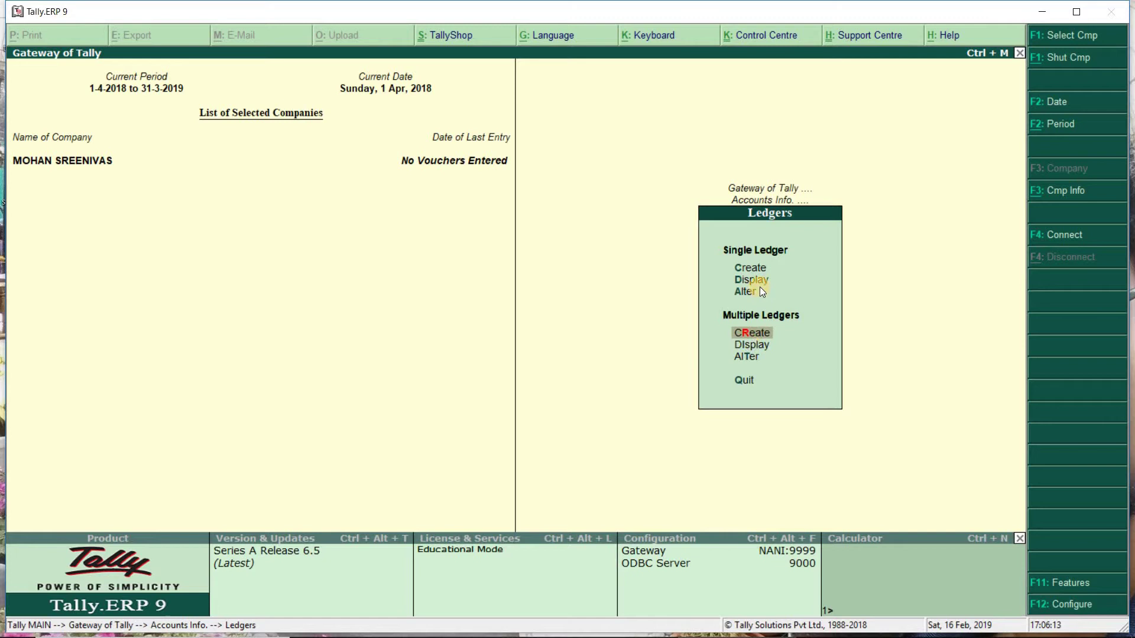
# Return to the Gateway of Tally and shut the currently loaded company with F1: Shut Cmp.
pyautogui.press('Escape')
pyautogui.press('Escape')
pyautogui.press('Escape')
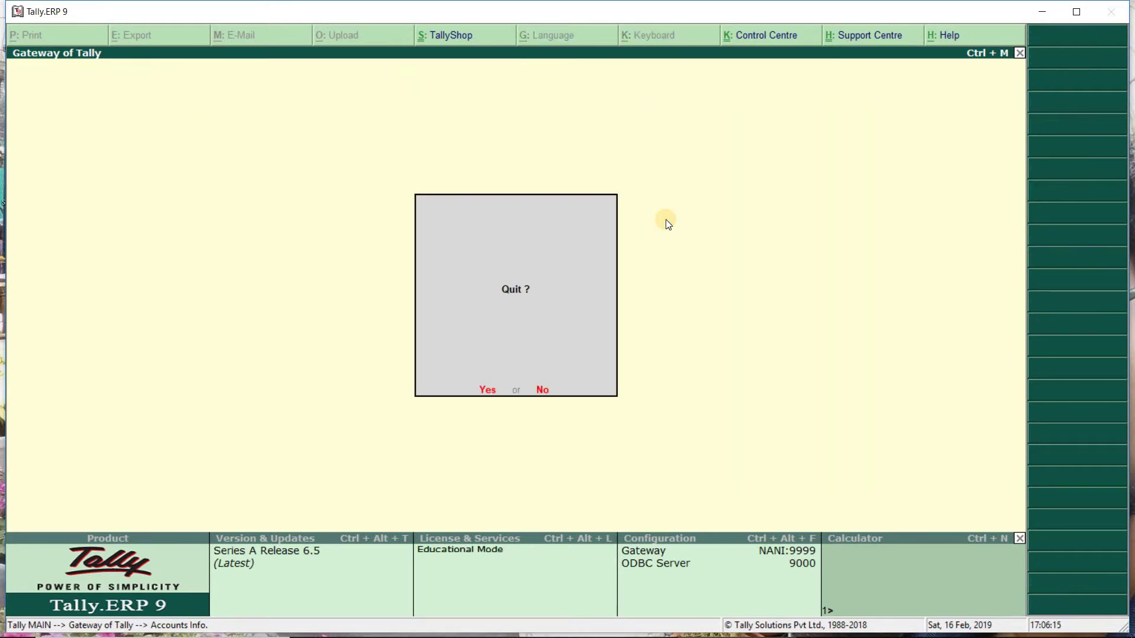
pyautogui.press('Escape')
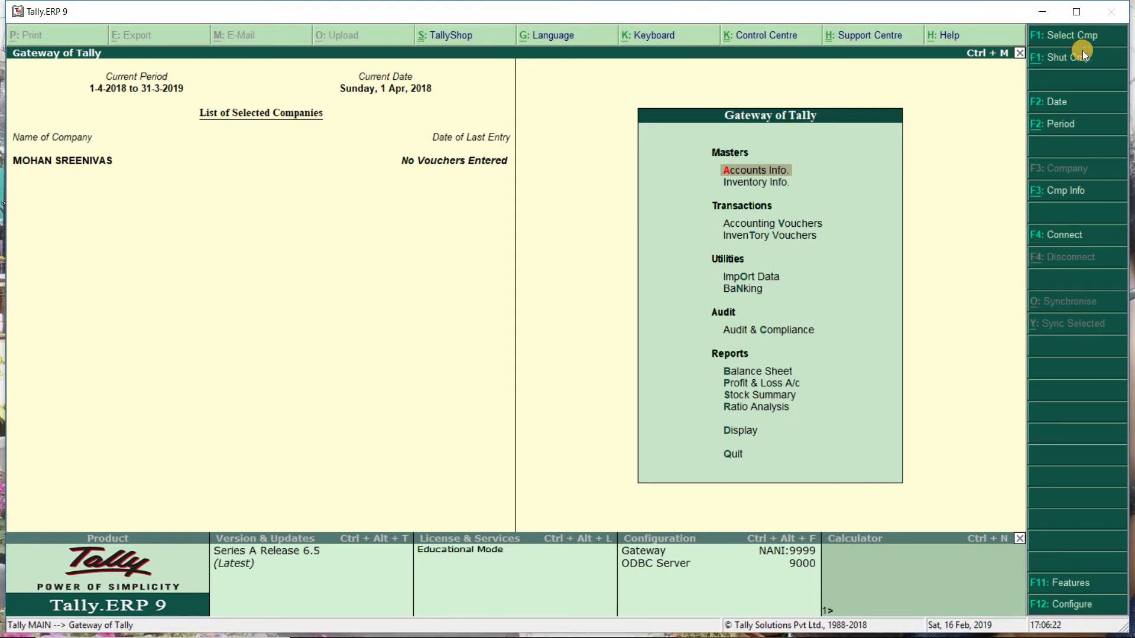
pyautogui.click(1072, 57)
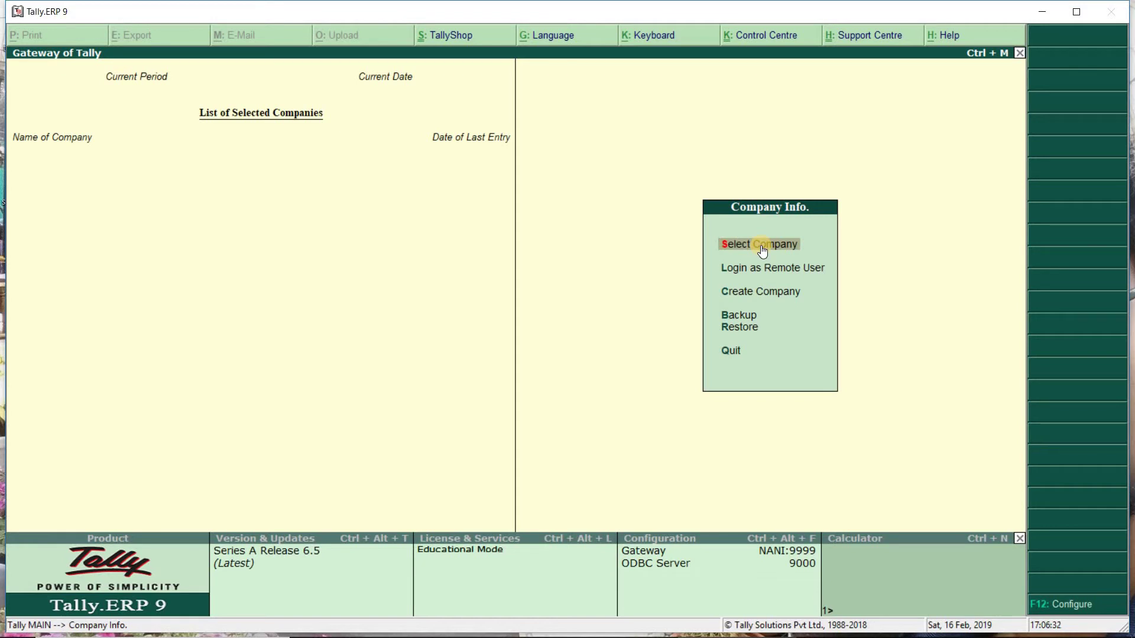
pyautogui.click(762, 246)
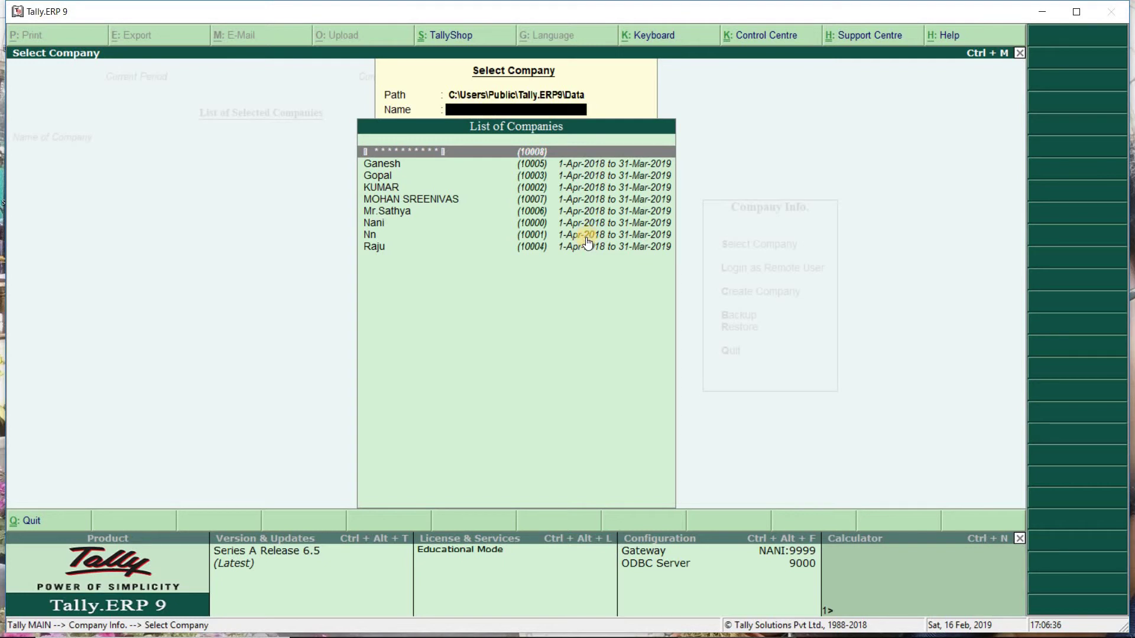
pyautogui.click(517, 200)
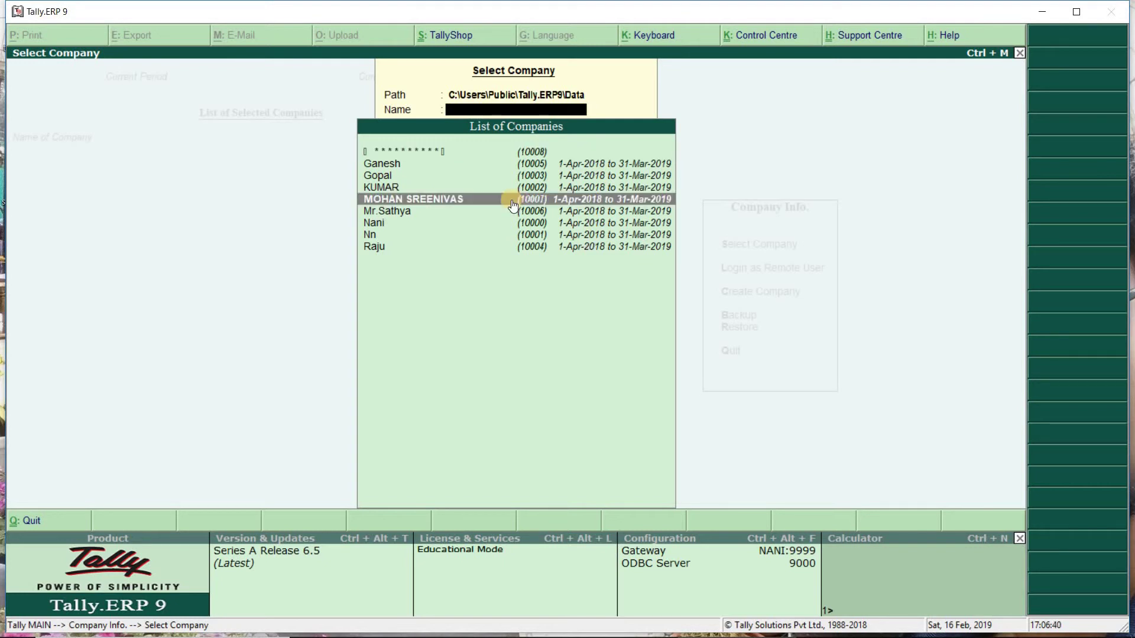
pyautogui.click(503, 201)
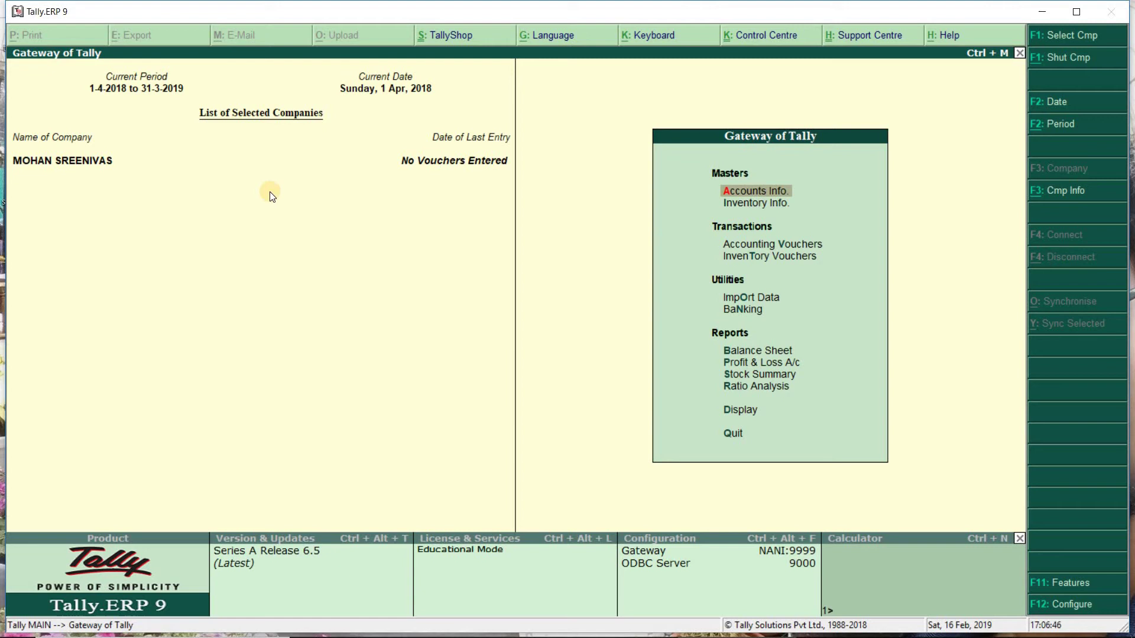
pyautogui.click(70, 160)
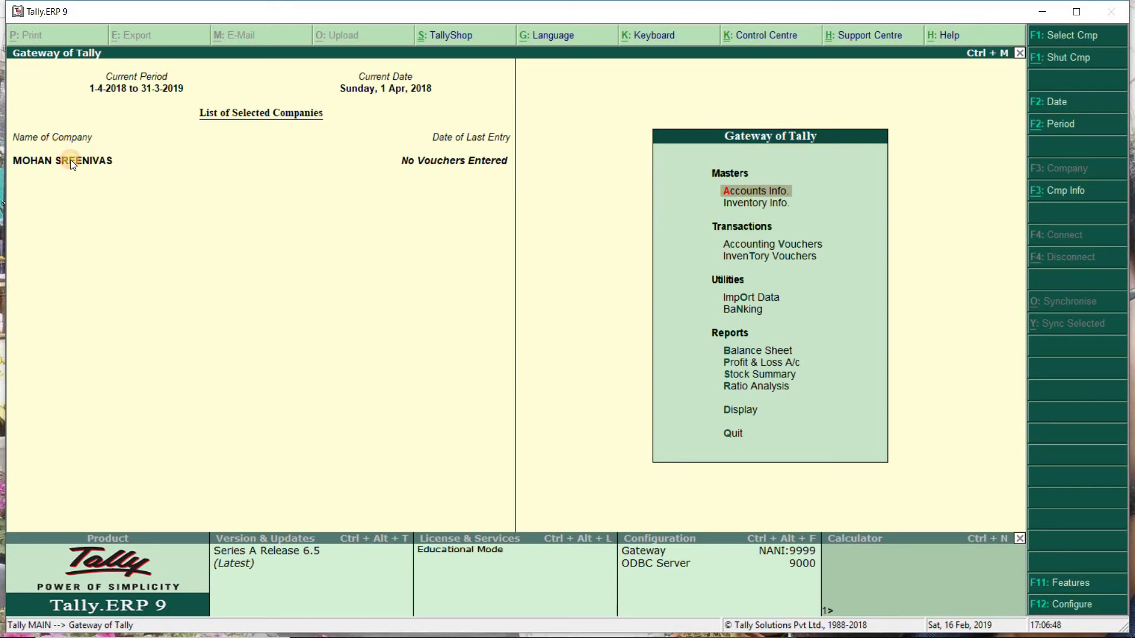